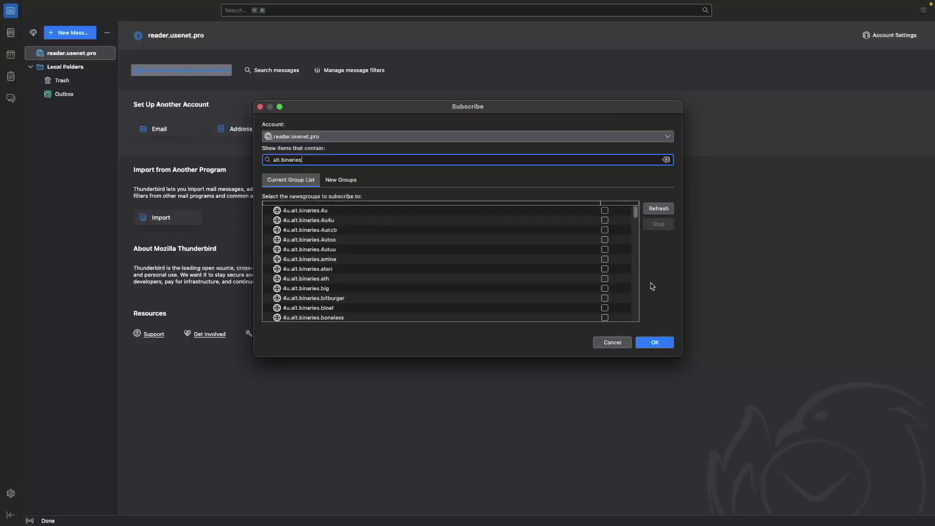
scroll(624, 290, "down", 5)
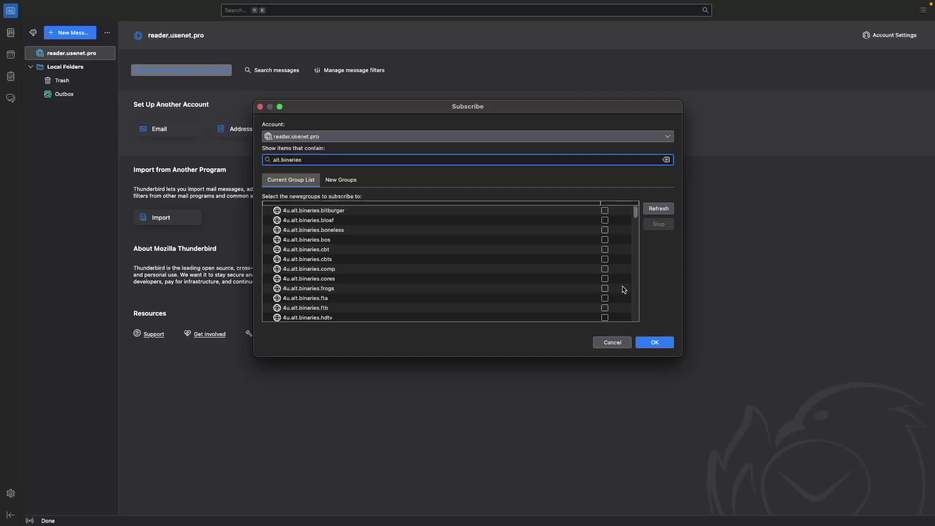
scroll(624, 290, "down", 1)
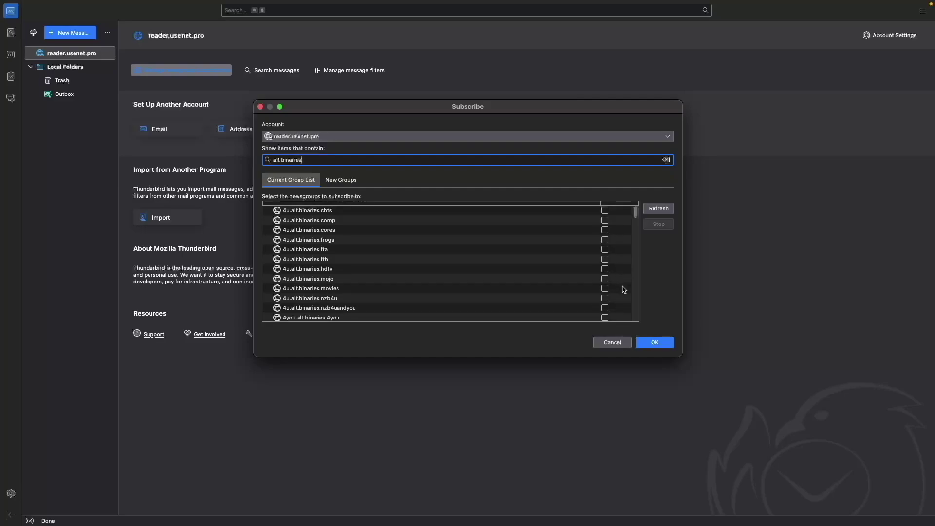
scroll(624, 290, "down", 2)
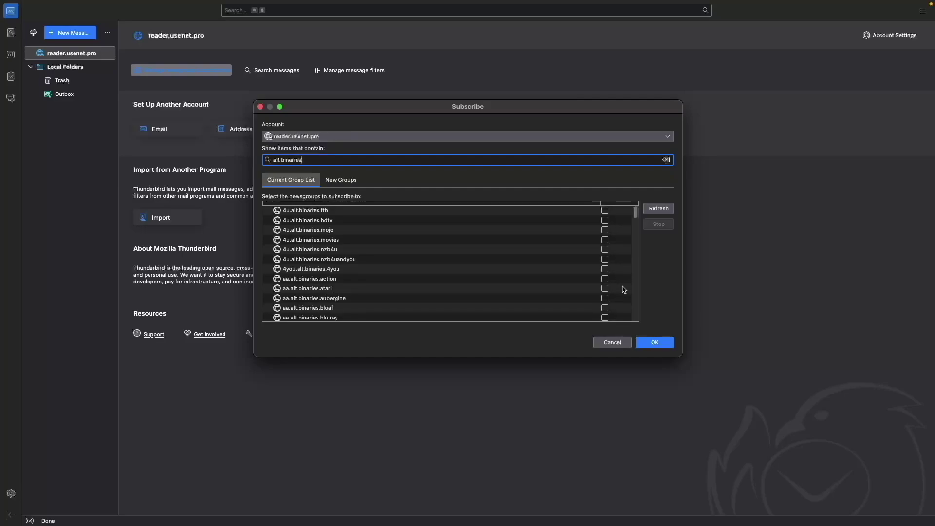
scroll(624, 290, "down", 1)
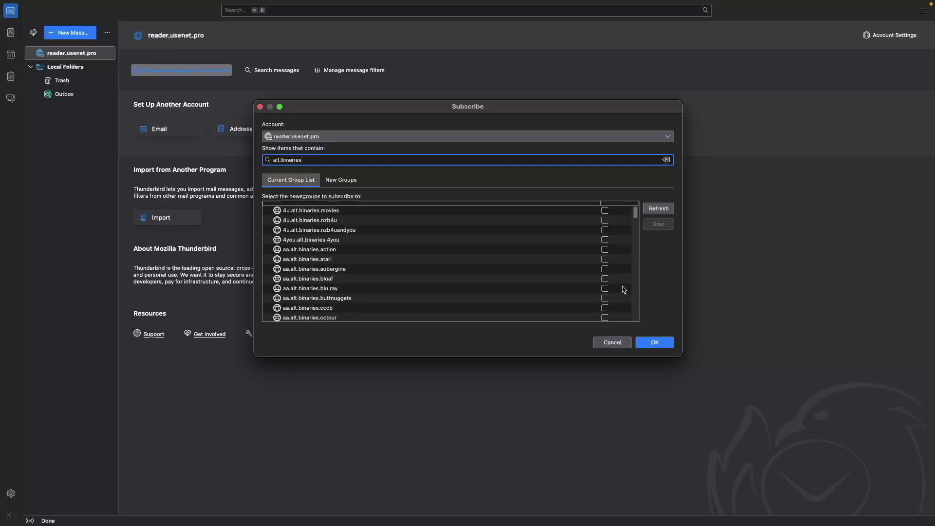
scroll(624, 290, "down", 2)
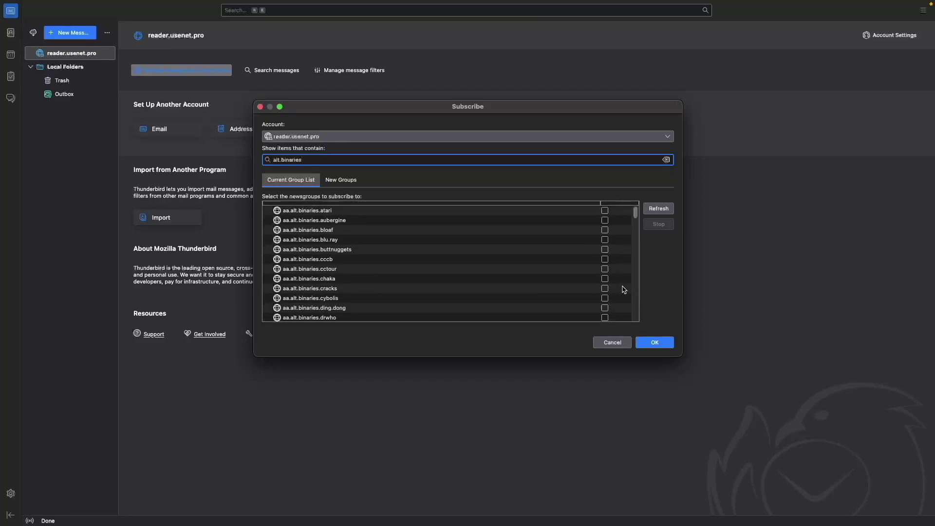
scroll(624, 290, "down", 2)
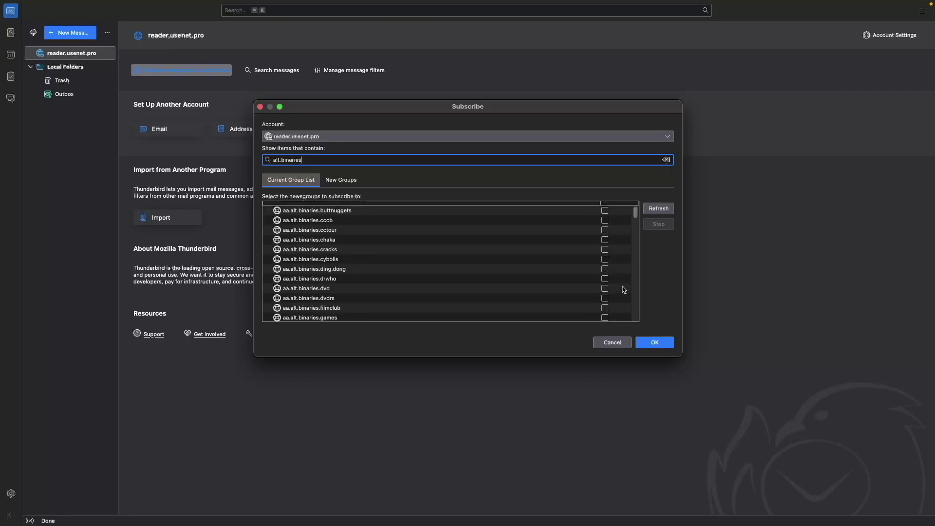
scroll(624, 289, "down", 2)
scroll(624, 290, "down", 2)
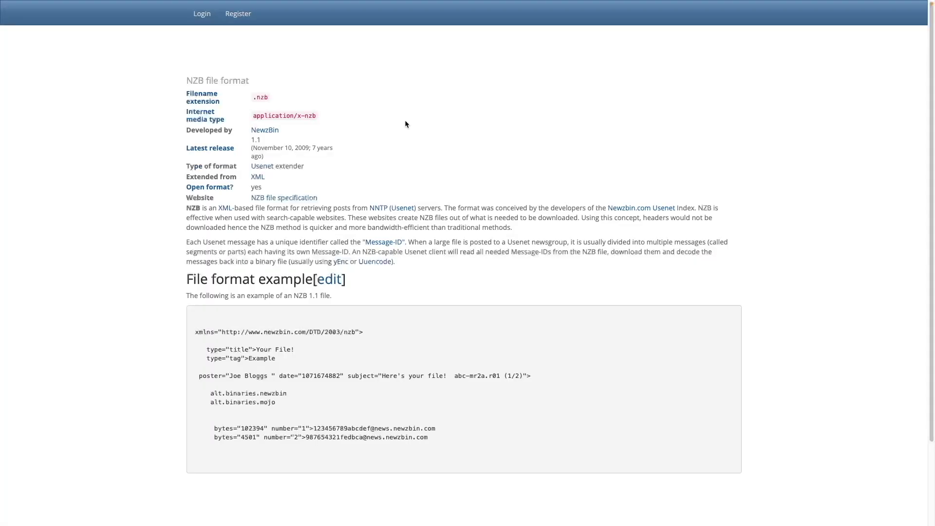
Step: Go from NZB.su's registration to the VIP card-payment page listing 1-, 2- and 3-year plans
left_click(238, 14)
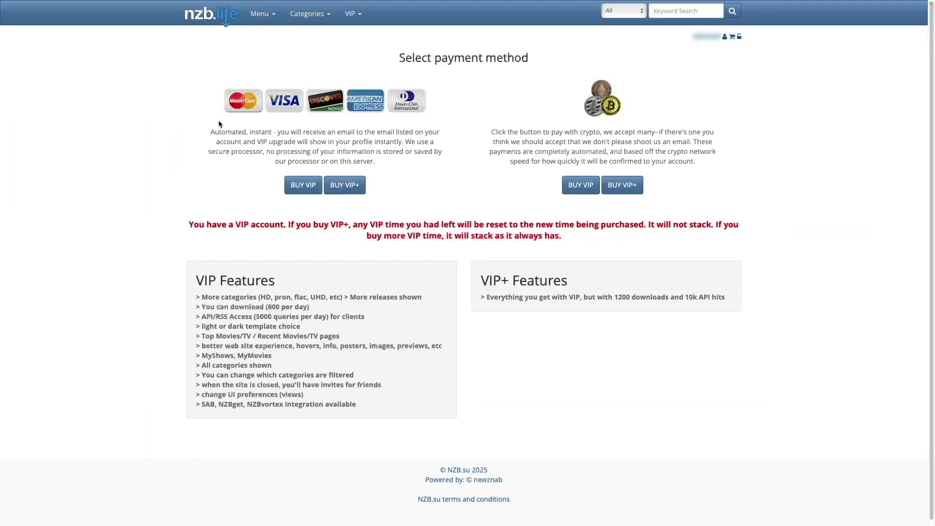
left_click(300, 186)
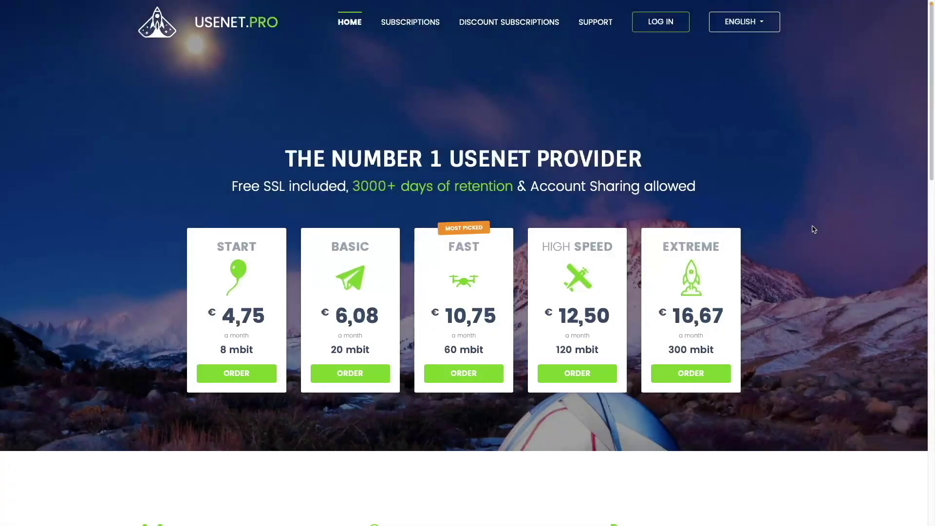
Step: Show usenet.pro's discounted off-peak subscriptions and scroll through their price table
left_click(545, 24)
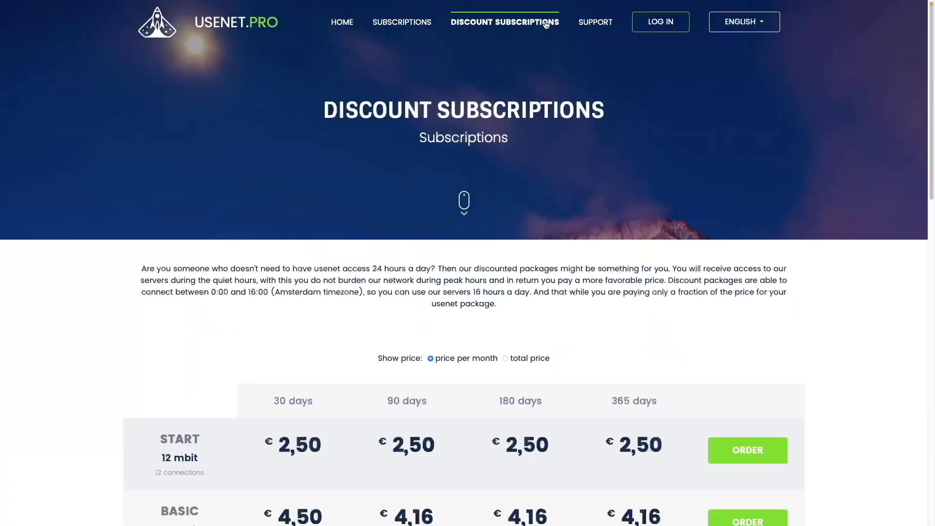
scroll(834, 312, "down", 2)
scroll(834, 314, "down", 2)
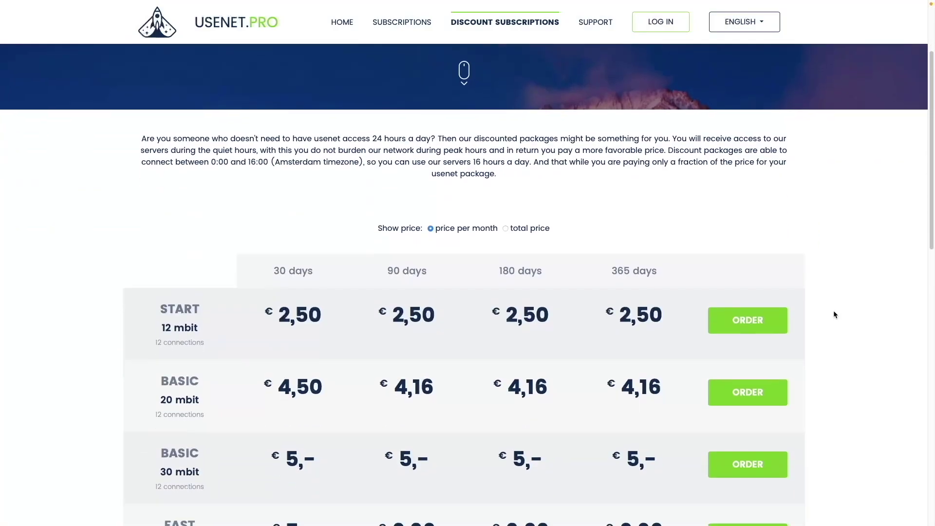
scroll(834, 314, "down", 1)
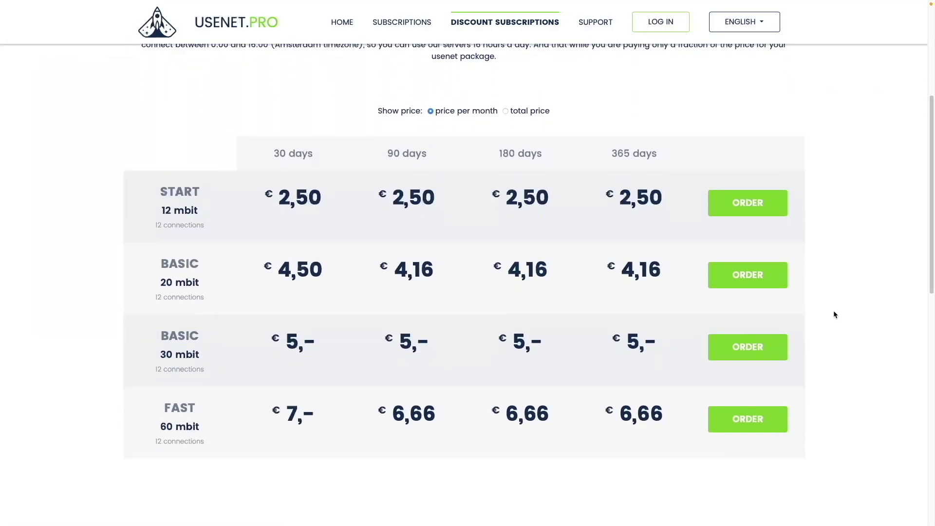
scroll(833, 315, "down", 5)
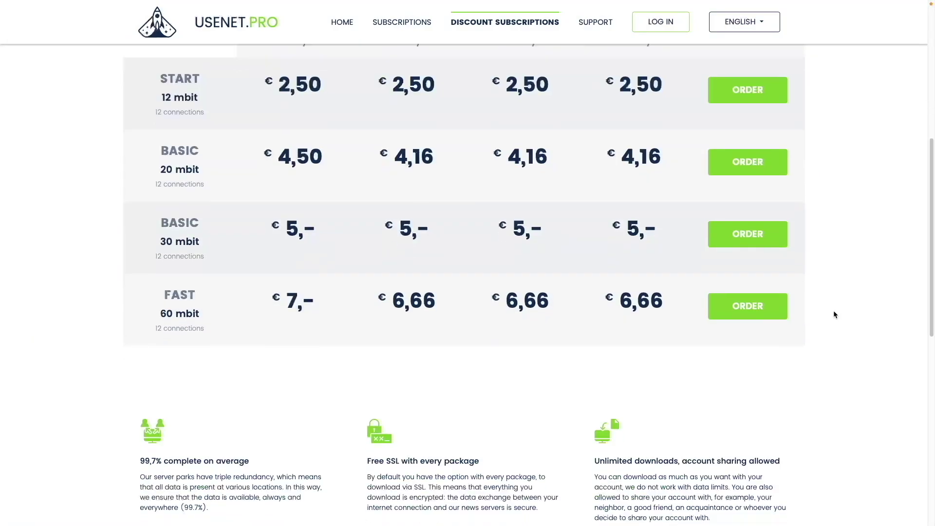
scroll(834, 315, "down", 2)
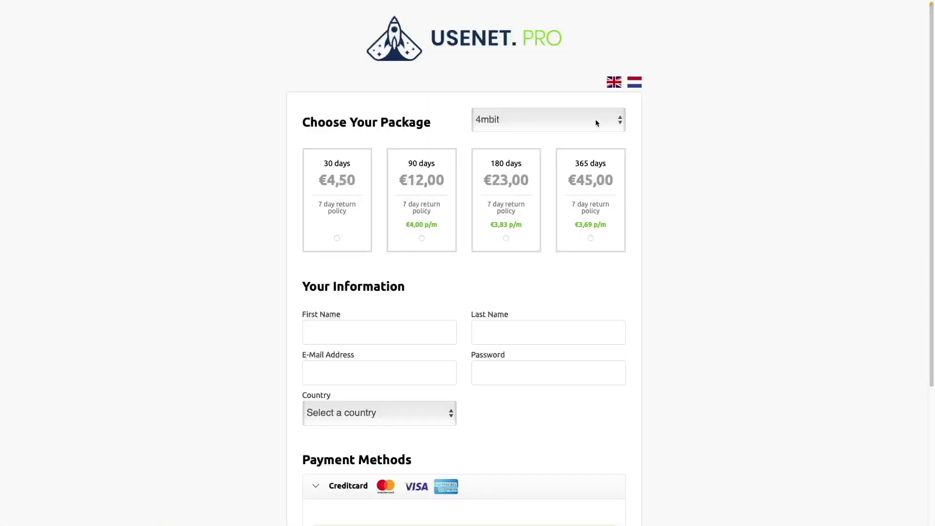
Step: Choose the 60mbit discount package and scroll through its 30- to 360-day off-peak prices
left_click(595, 120)
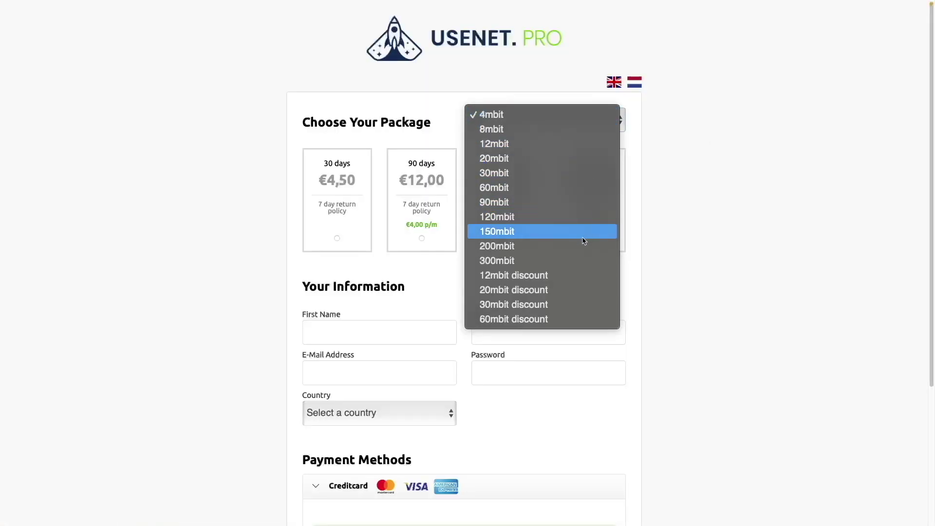
left_click(576, 319)
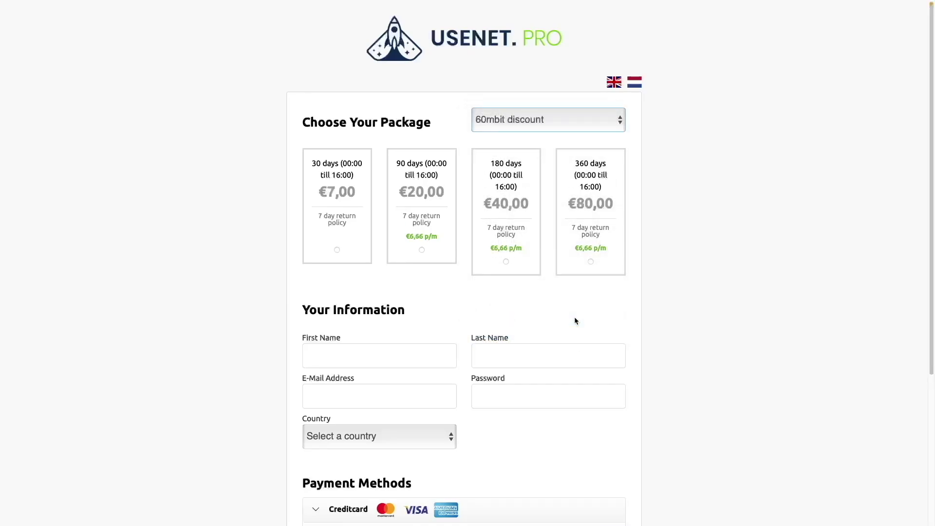
scroll(695, 384, "down", 4)
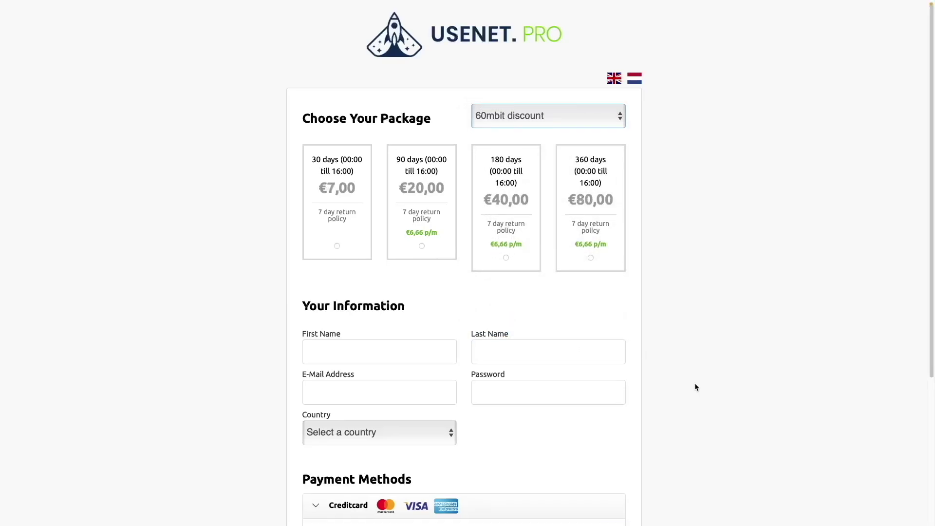
scroll(695, 386, "down", 1)
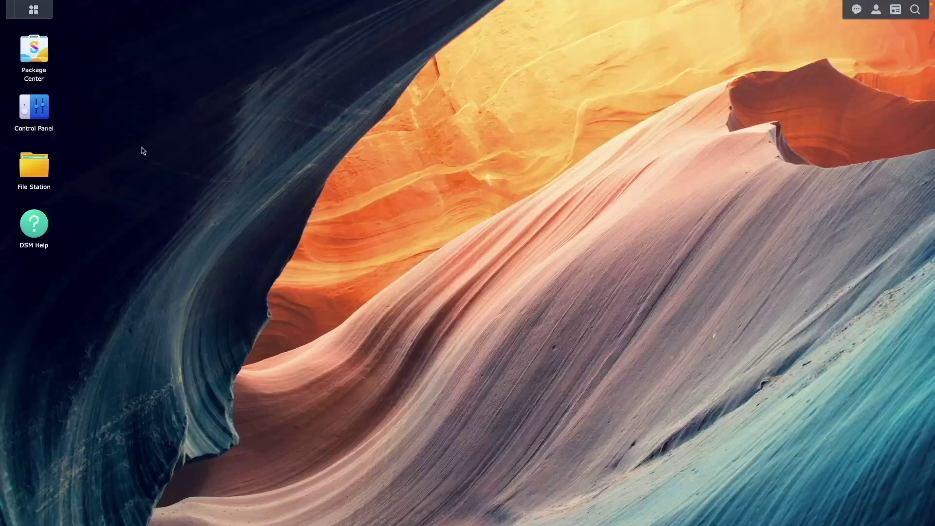
left_click(47, 58)
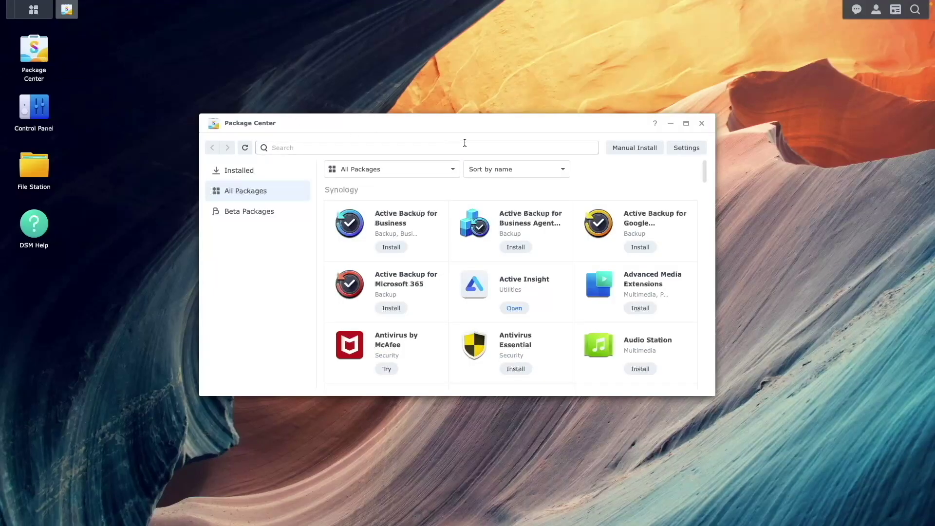
left_click(686, 147)
left_click(430, 147)
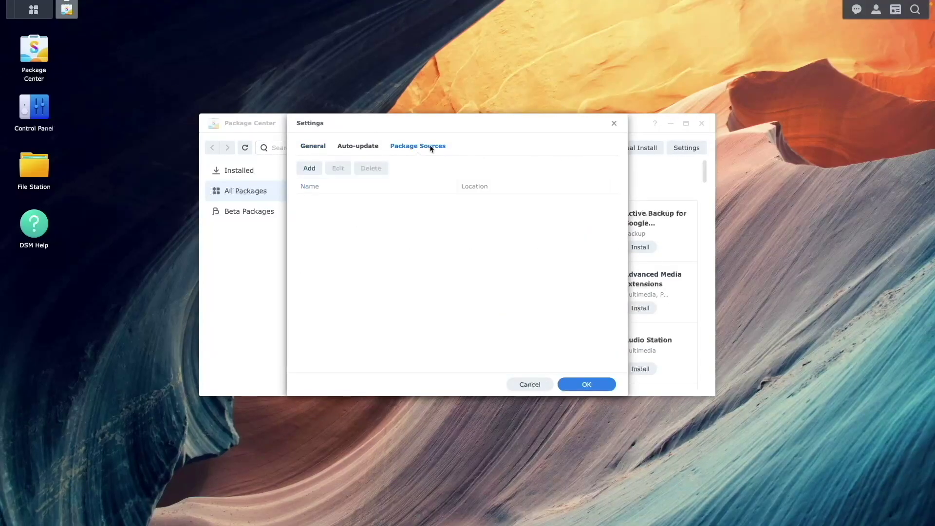
left_click(311, 168)
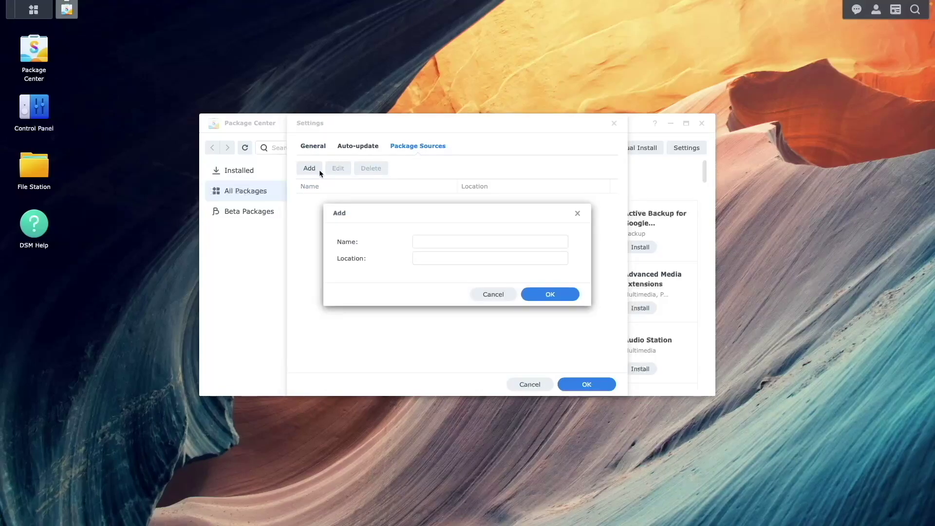
left_click(415, 237)
type("Syno")
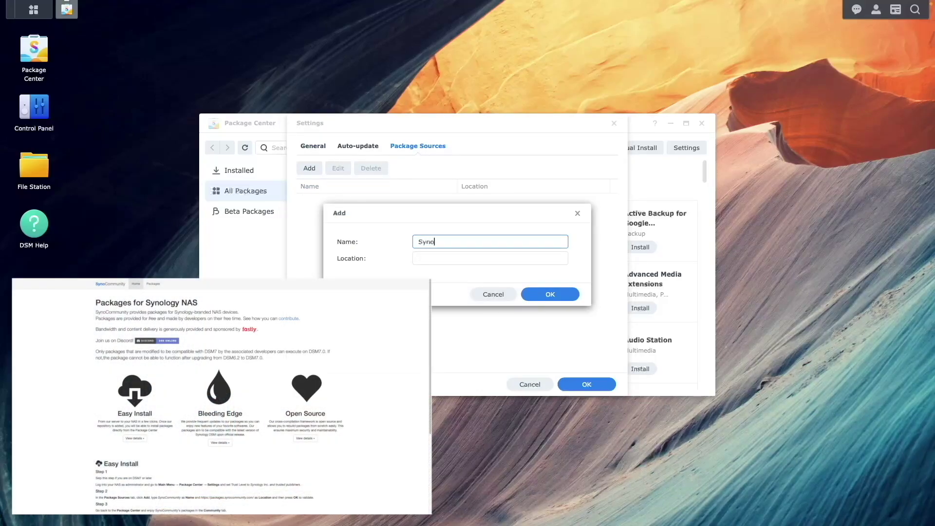
type("Community")
left_click(419, 258)
type("https")
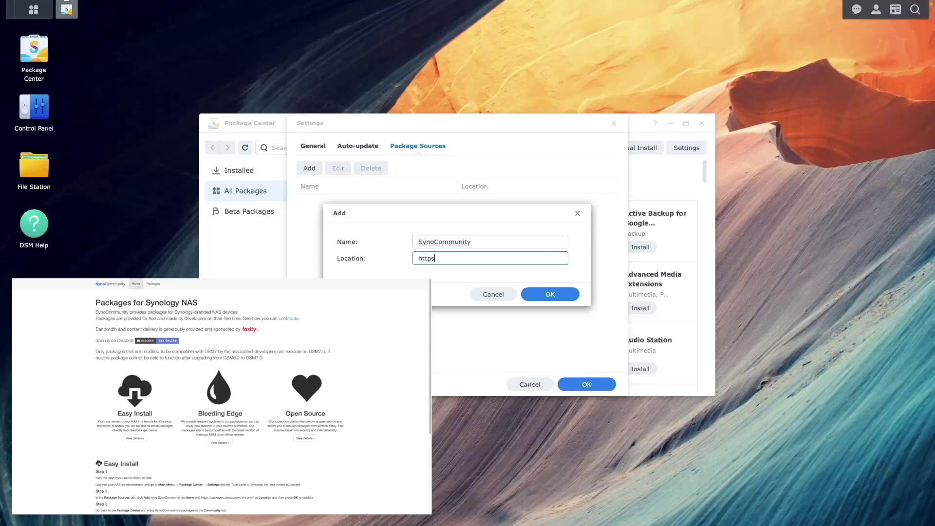
type("://packages.s")
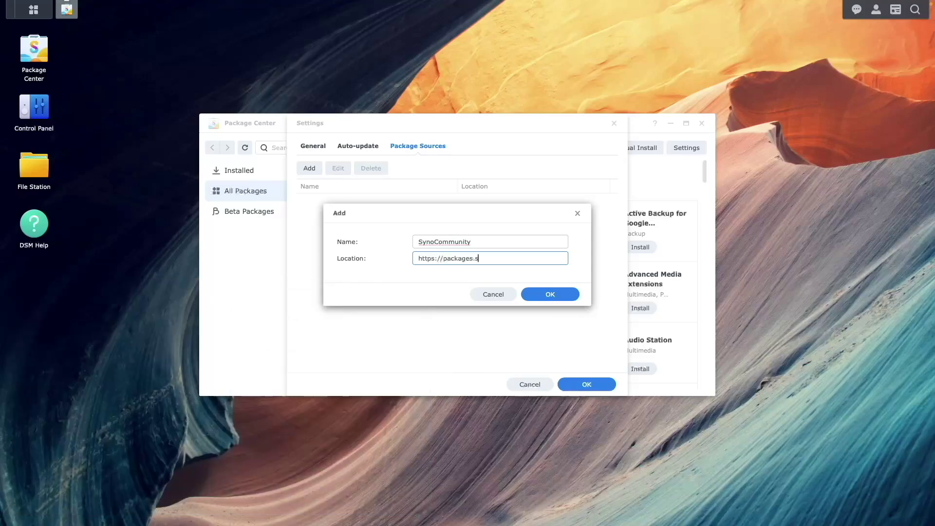
type("ynocommunity.com/")
left_click(540, 294)
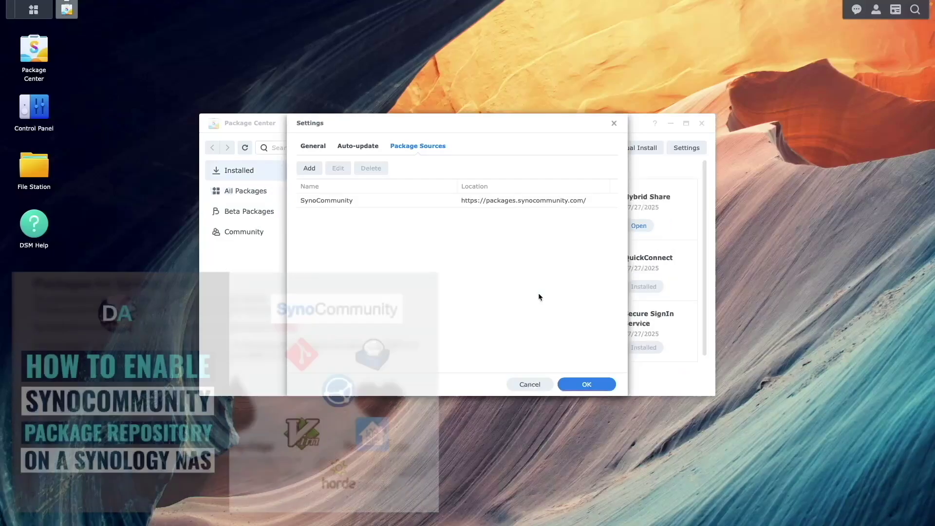
left_click(594, 384)
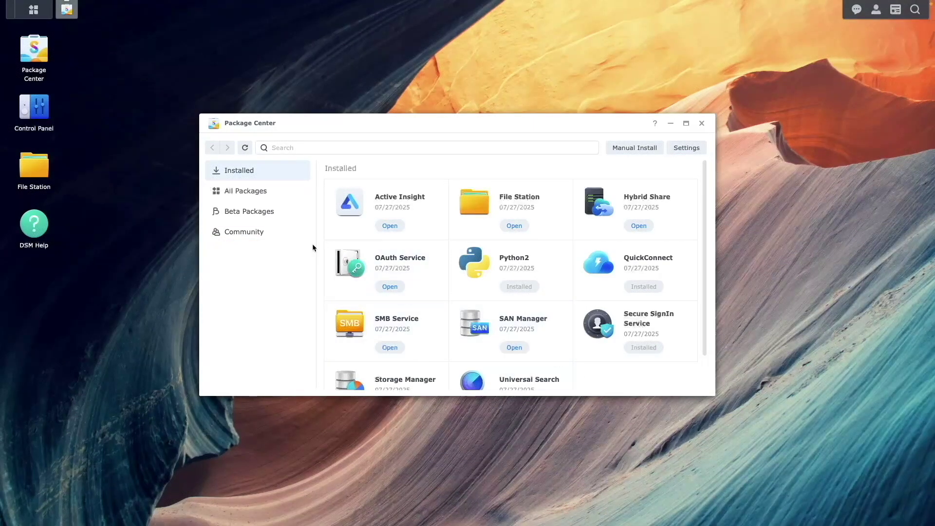
Step: Browse the Community catalogue down to SABnzbd and start installing it
left_click(275, 238)
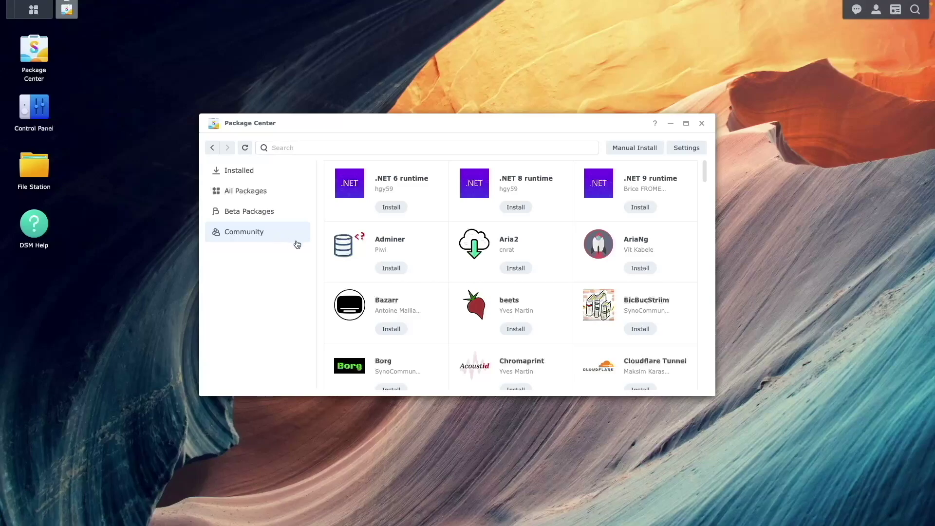
scroll(461, 315, "down", 20)
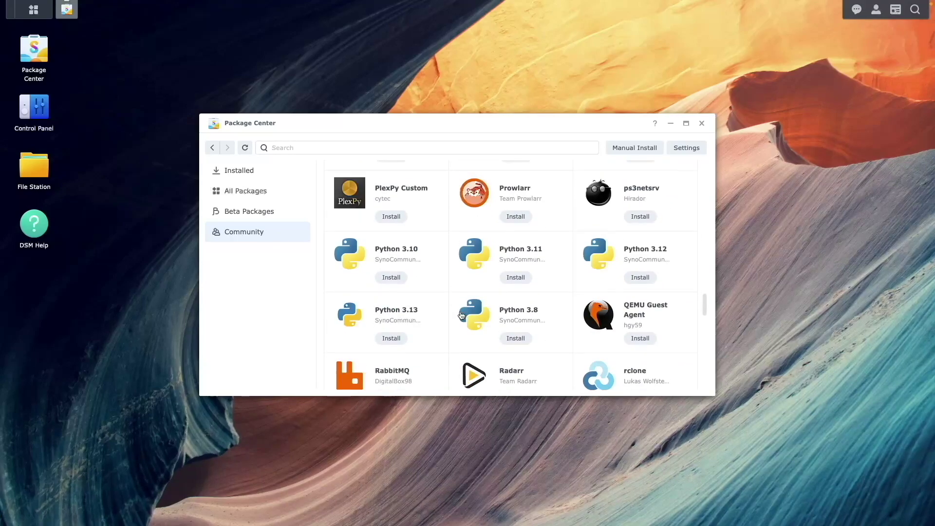
scroll(460, 315, "down", 3)
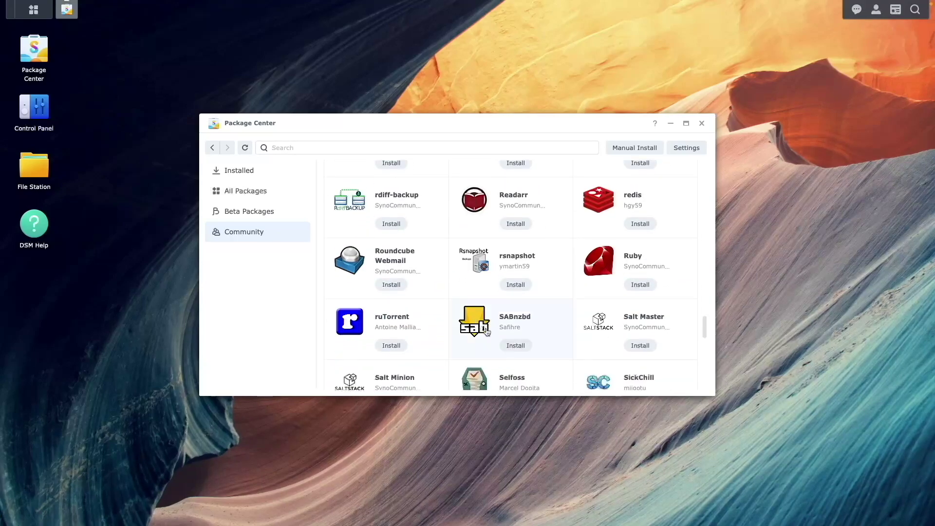
left_click(510, 343)
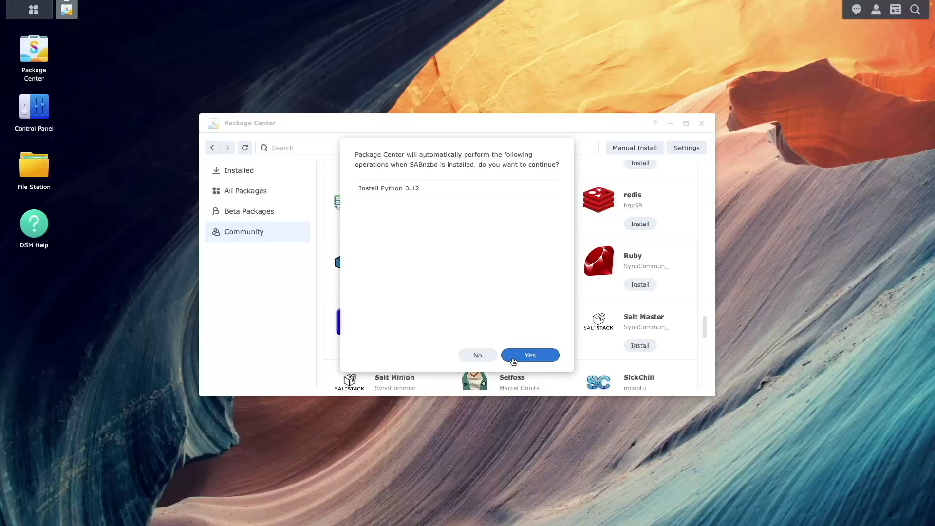
Step: Accept Python 3.12 and the third-party warning, keep Downloads as shared folder, and install SABnzbd
left_click(513, 360)
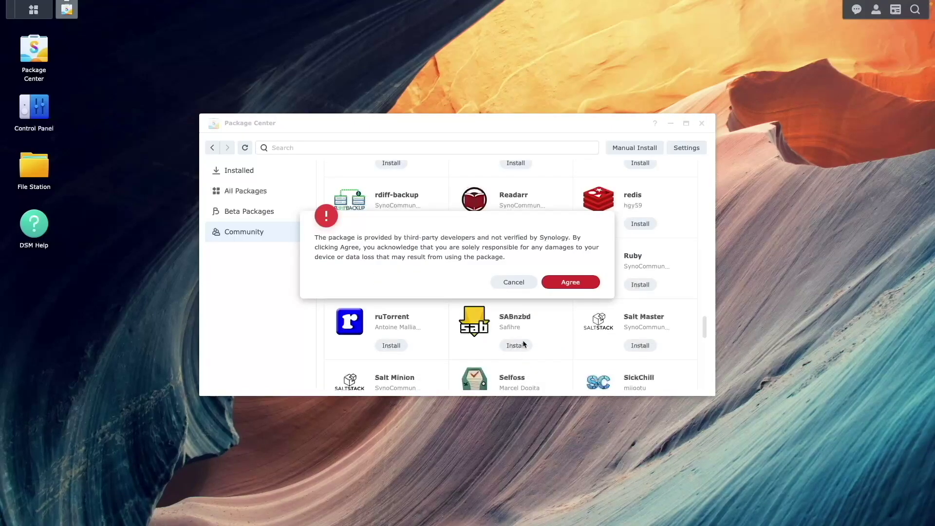
left_click(555, 285)
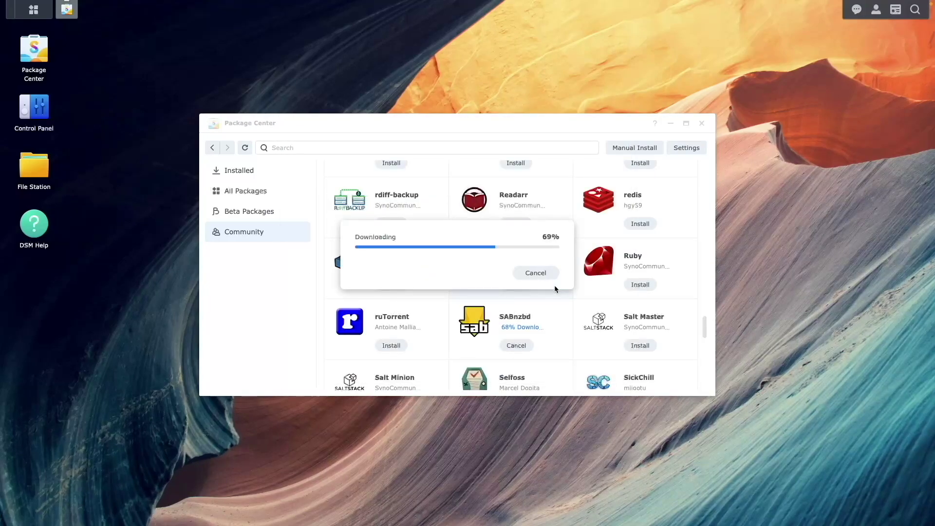
left_click(554, 285)
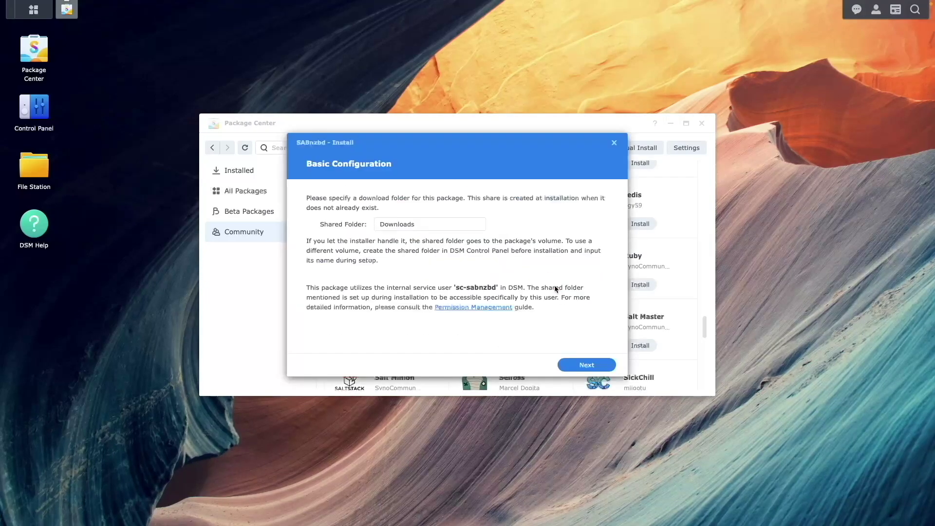
left_click(584, 366)
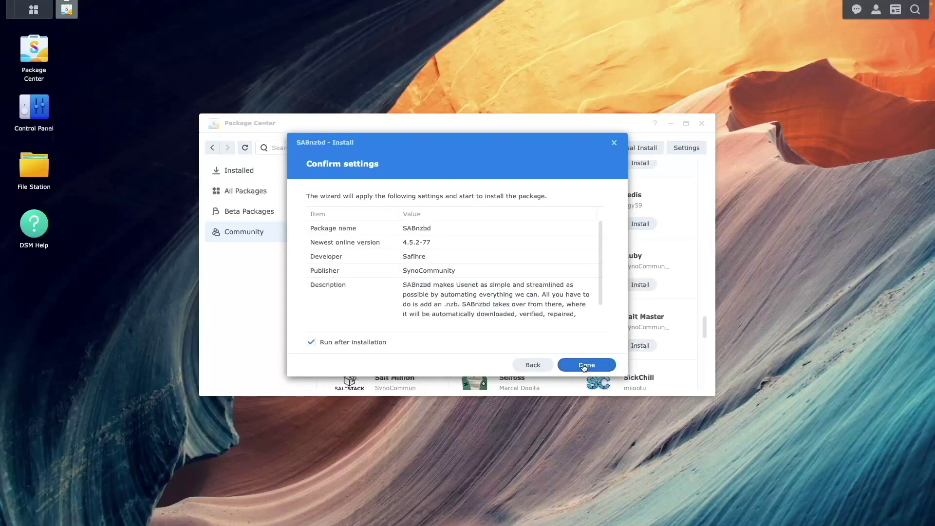
left_click(584, 365)
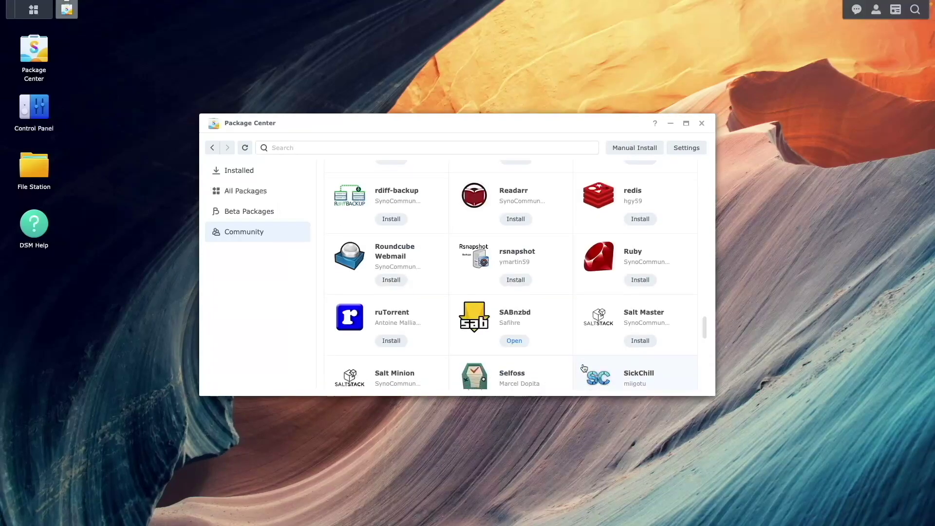
Step: Install SynoCli Video Drivers, accepting its confirmation
scroll(584, 368, "down", 4)
scroll(584, 367, "down", 2)
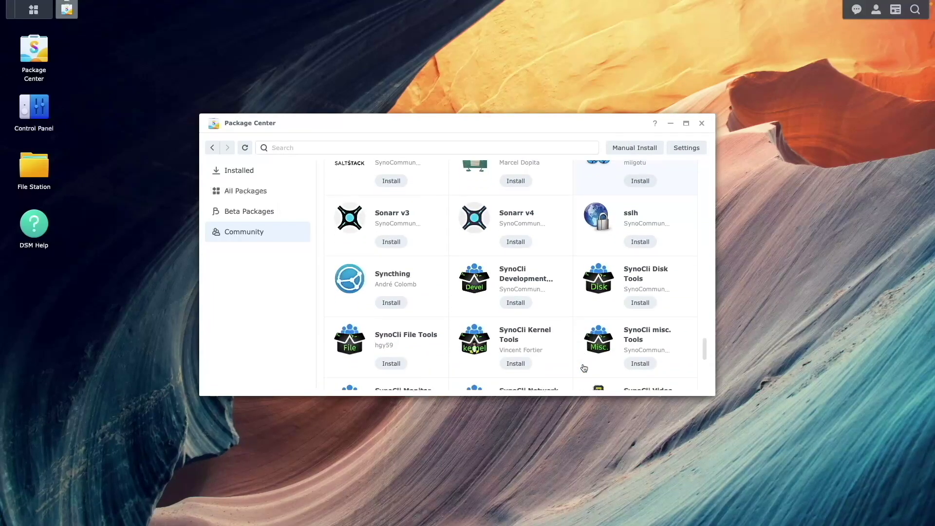
left_click(639, 357)
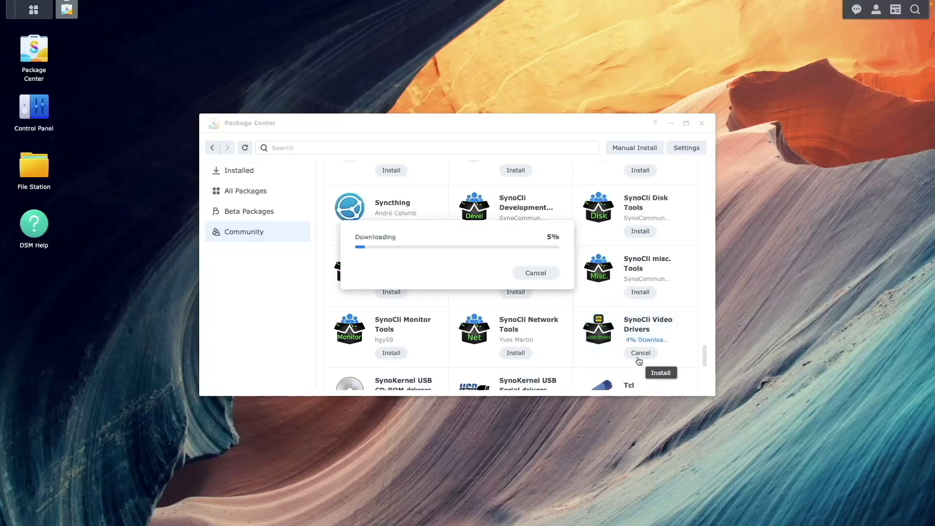
left_click(592, 278)
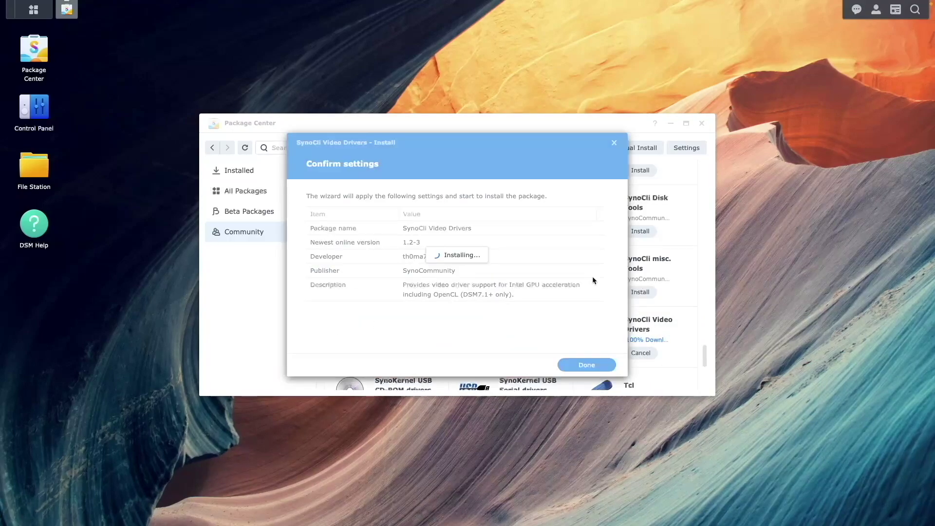
Step: Install Jellyfin with its FFmpeg dependency, accepting the third-party warning and licence agreement
scroll(592, 273, "up", 15)
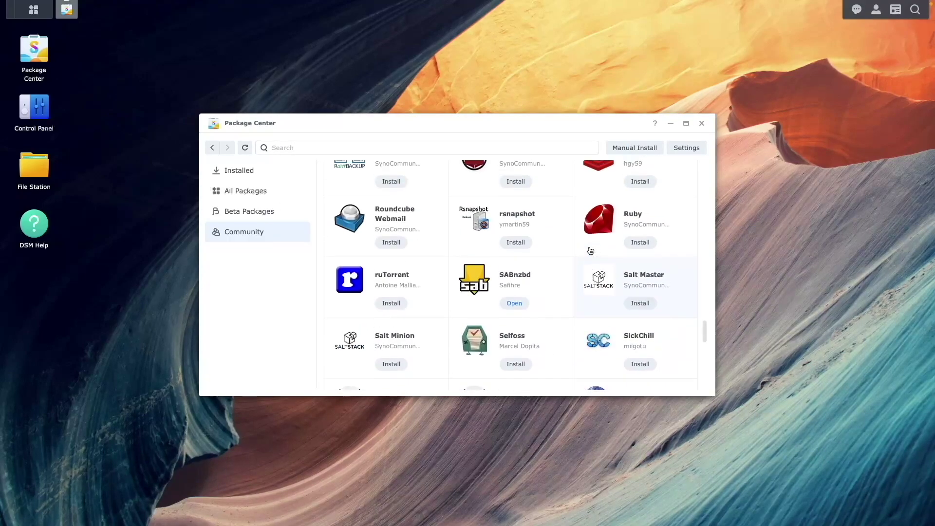
scroll(591, 251, "up", 5)
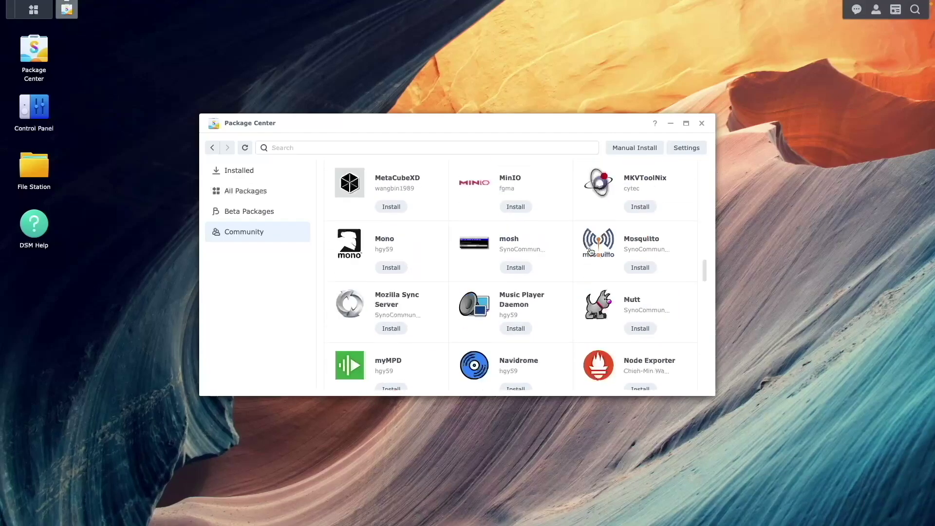
scroll(590, 251, "up", 2)
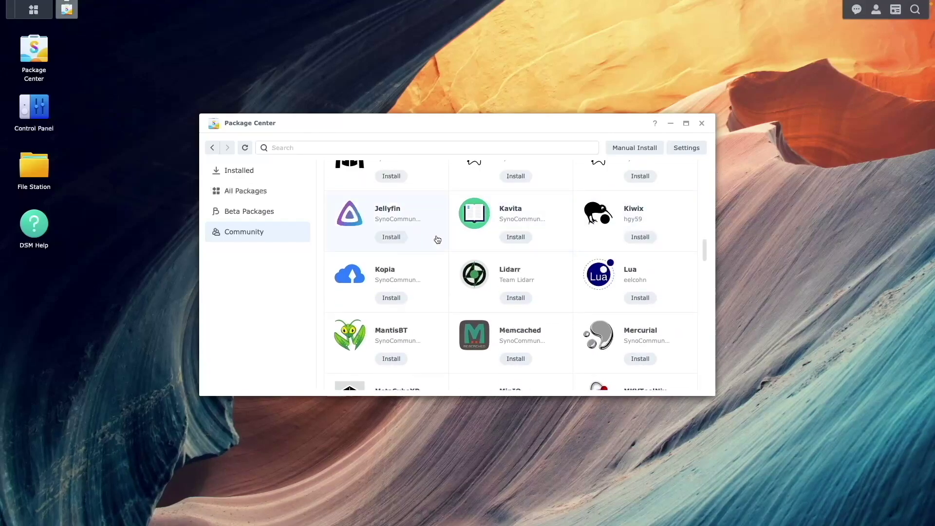
left_click(391, 236)
left_click(507, 356)
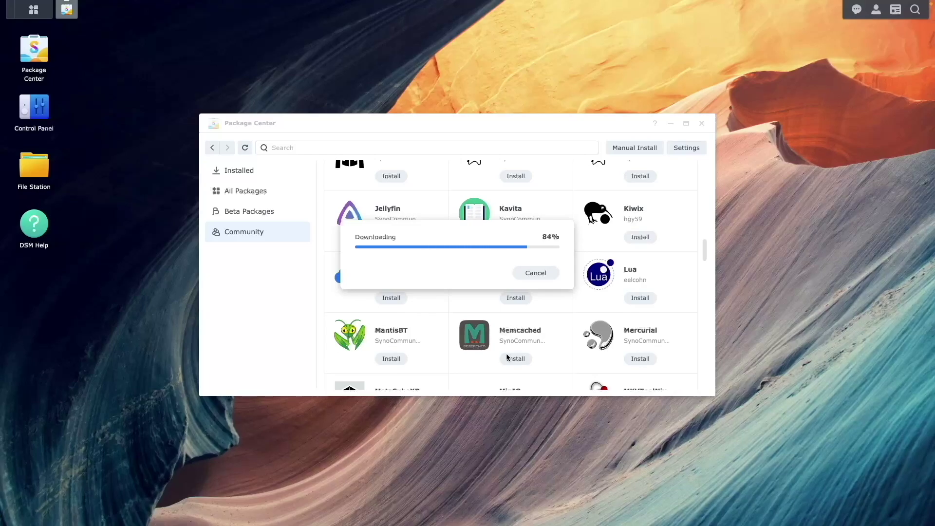
left_click(551, 283)
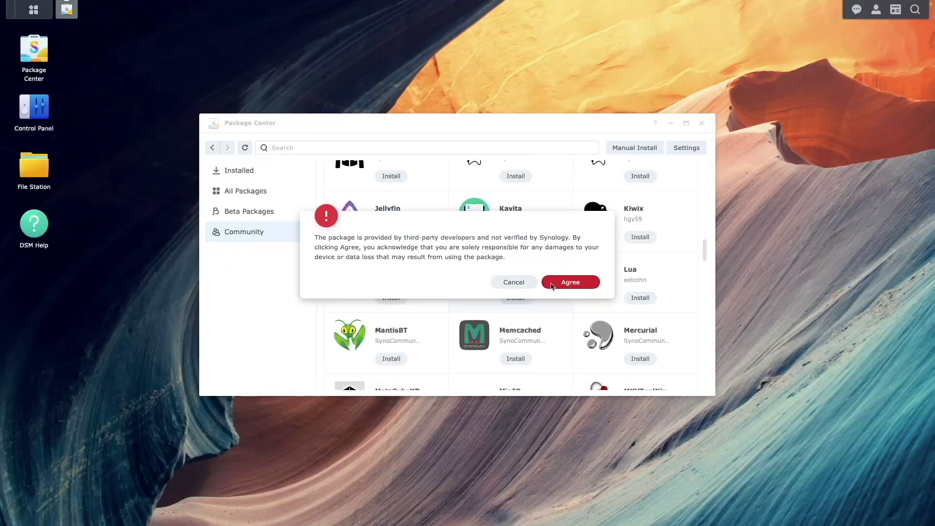
left_click(550, 283)
left_click(459, 324)
left_click(587, 364)
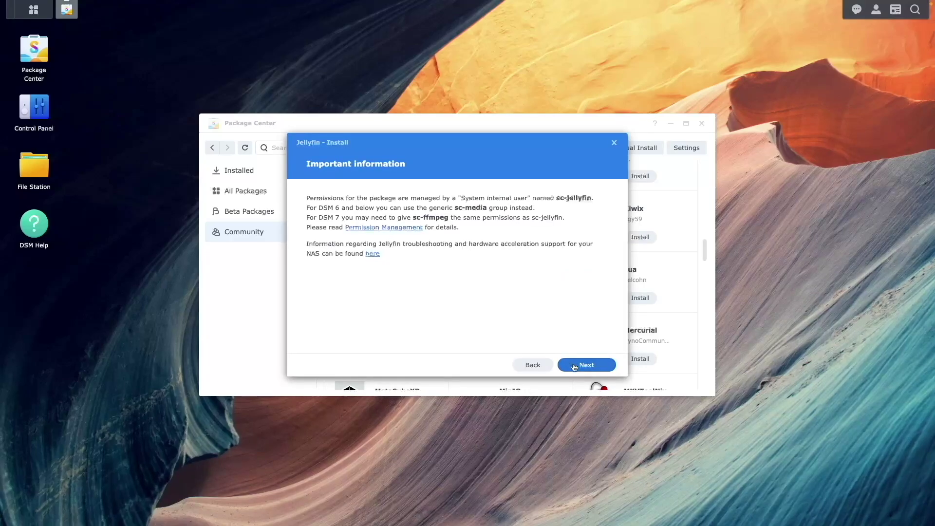
left_click(574, 366)
left_click(574, 366)
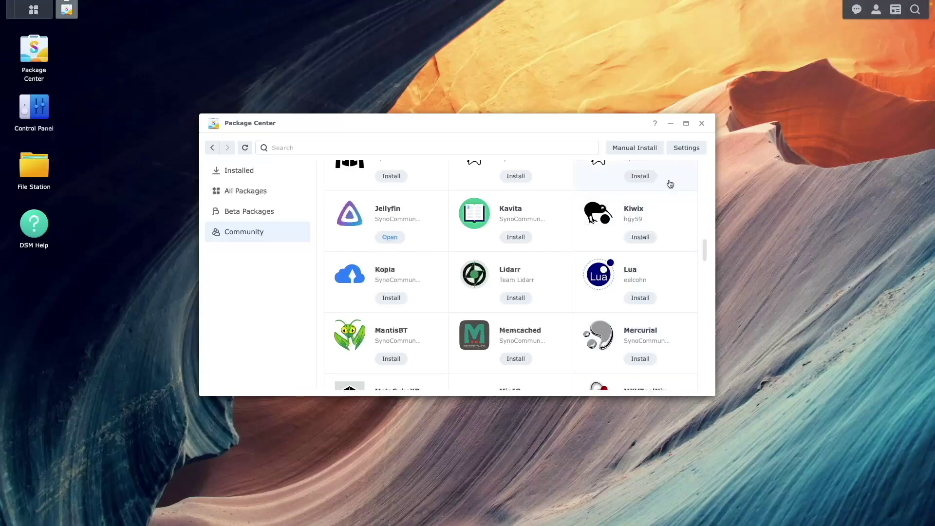
Step: Close Package Center, launch SABnzbd from the app grid and begin setup in English
left_click(701, 124)
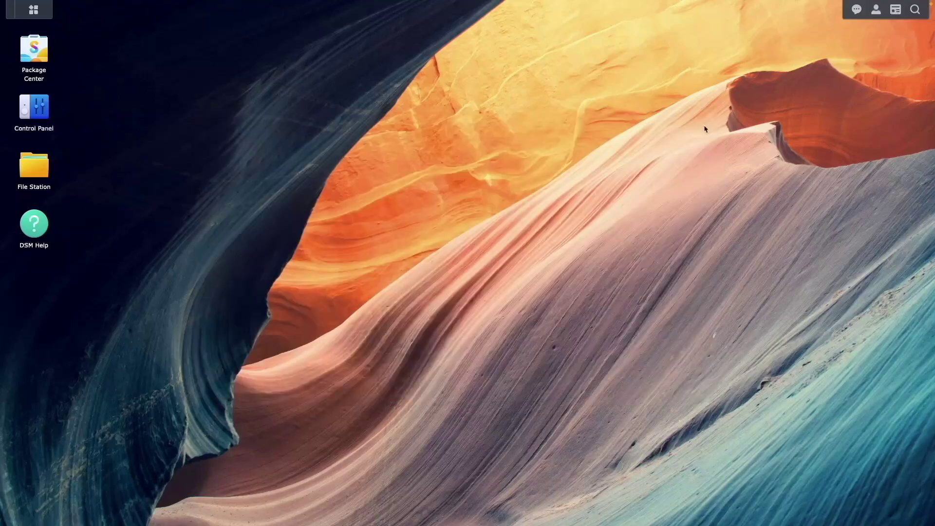
left_click(30, 17)
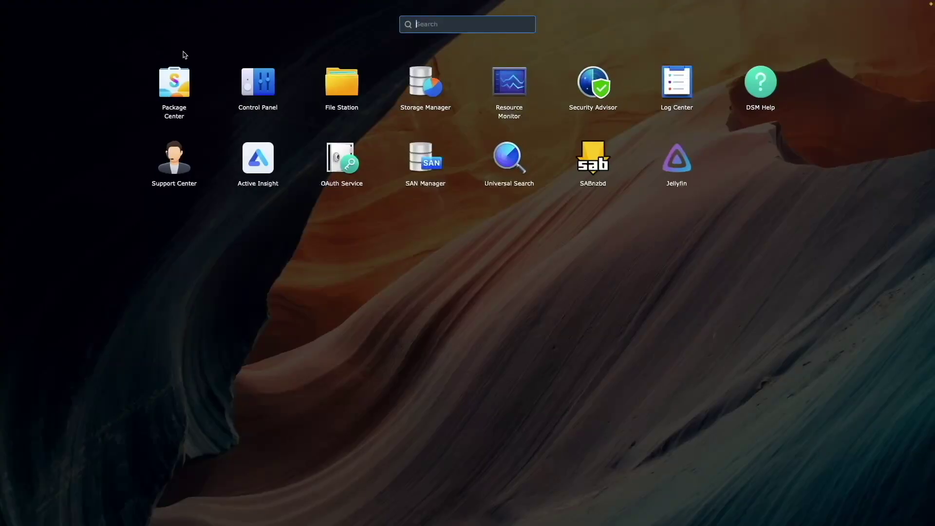
left_click(585, 164)
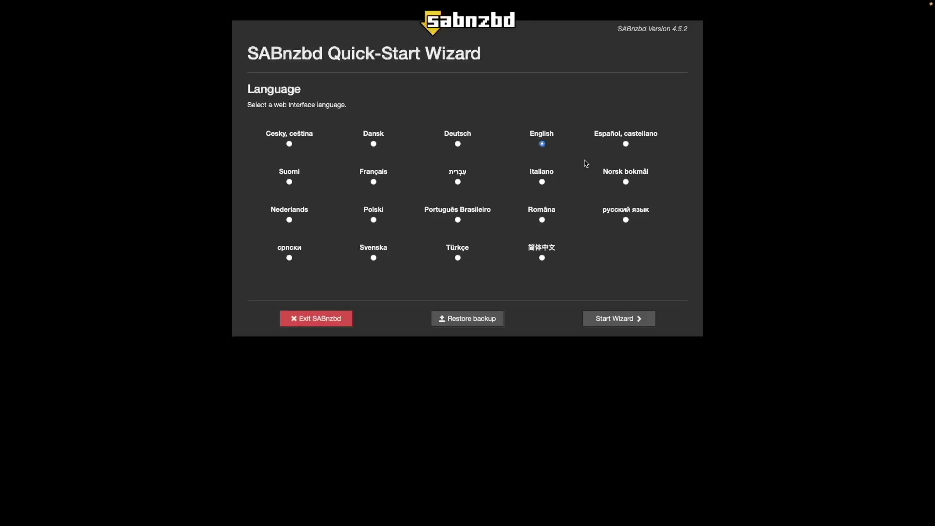
left_click(630, 318)
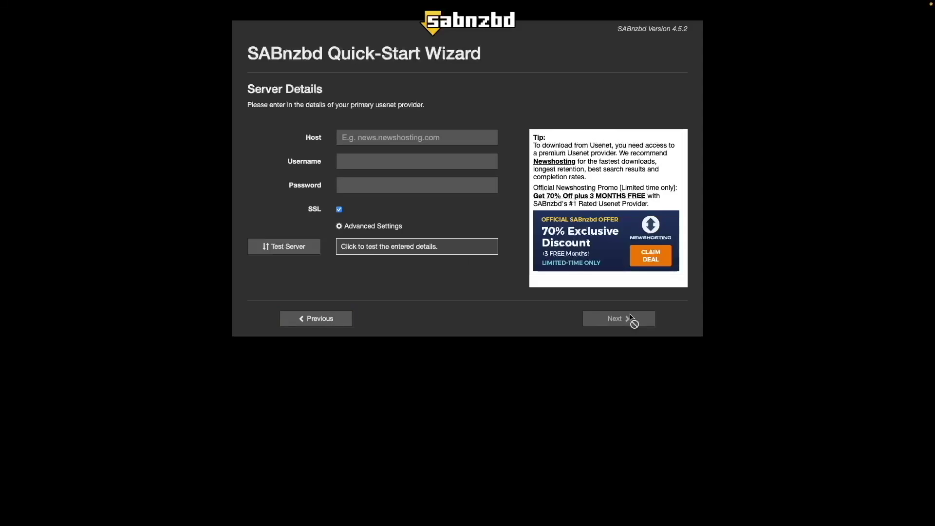
Step: Enter server host reader.usenet.pro and paste the usenet account username and password
left_click(356, 137)
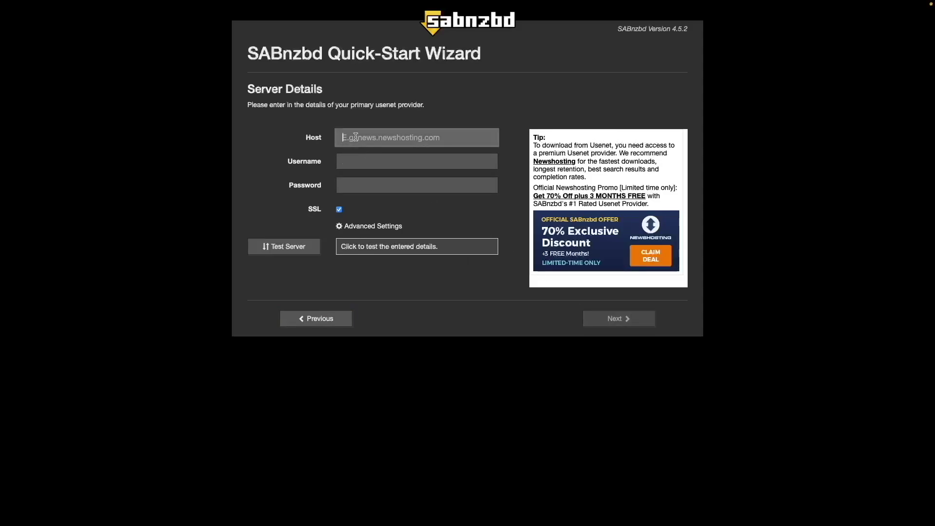
type("reader.usenet.pro")
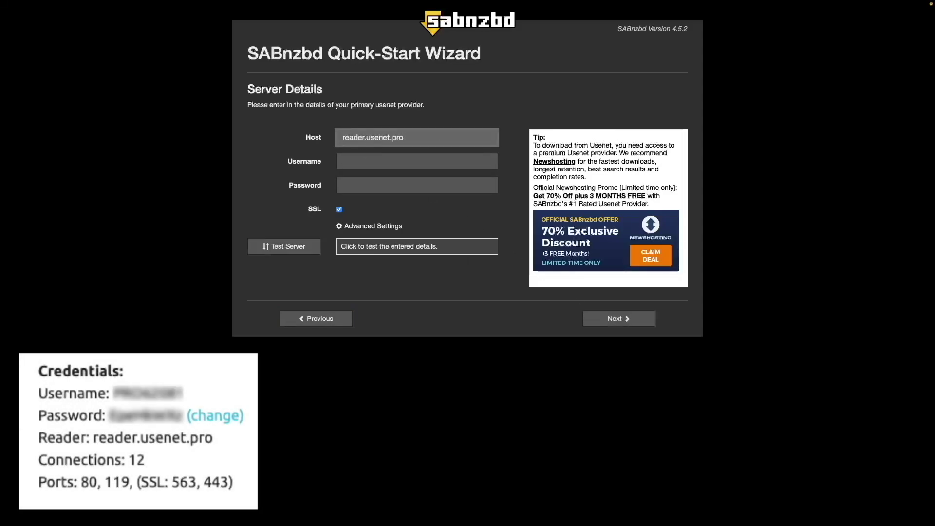
key("Tab")
key("ctrl+v")
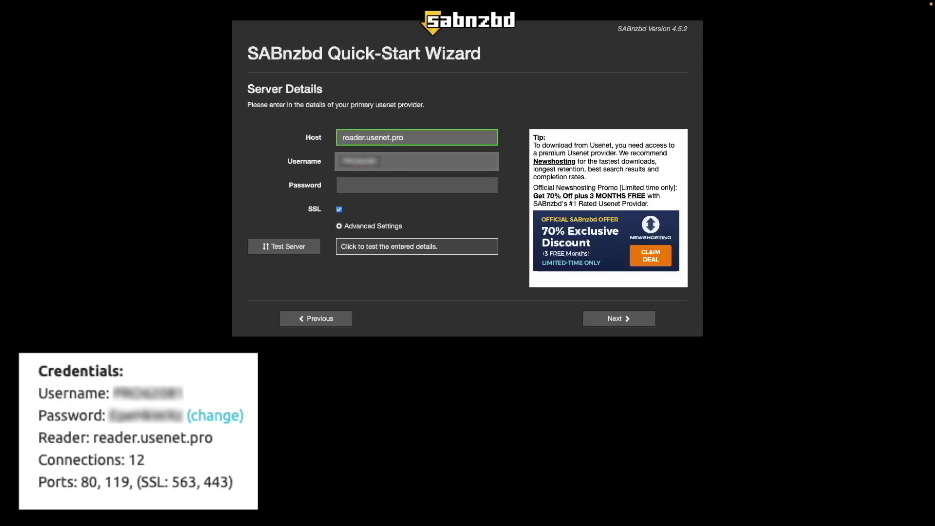
key("Tab")
key("ctrl+v")
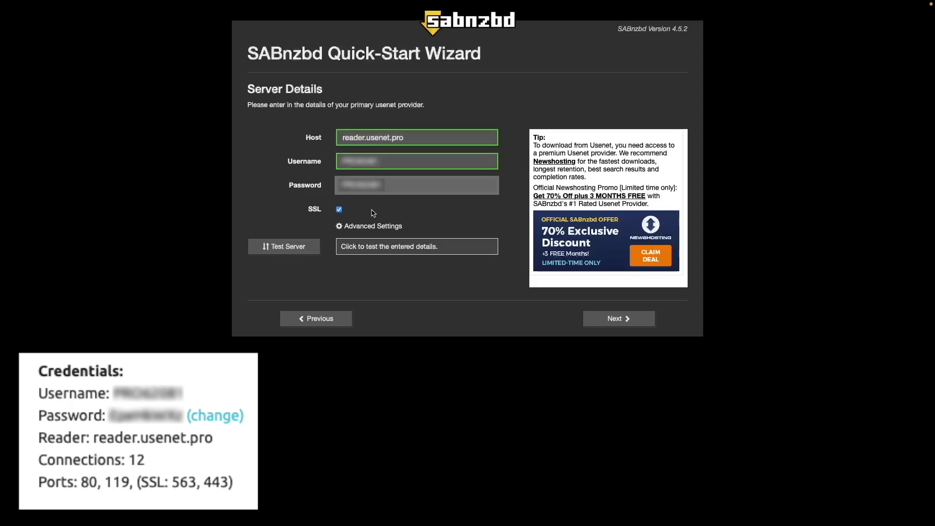
Step: Set the server's advanced options to 12 connections with Minimal certificate verification
left_click(373, 227)
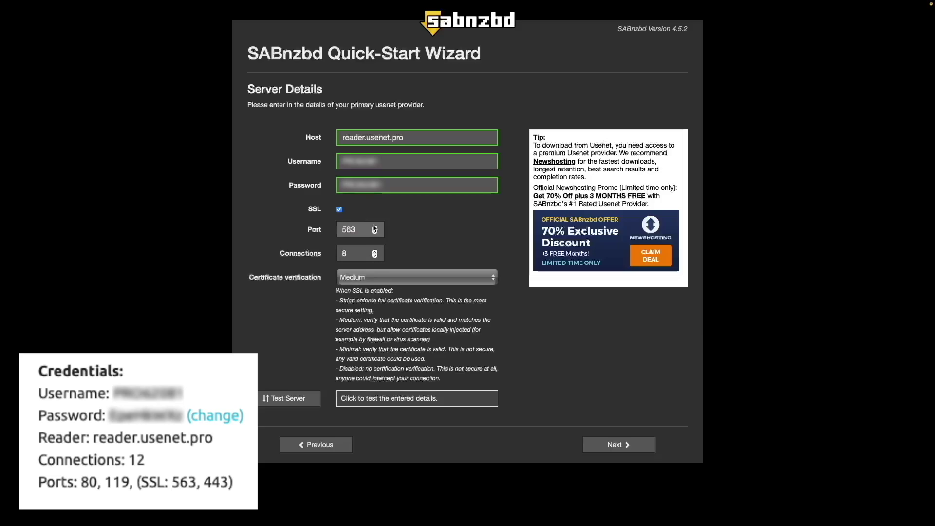
left_click(355, 253)
key("BackSpace")
type("12")
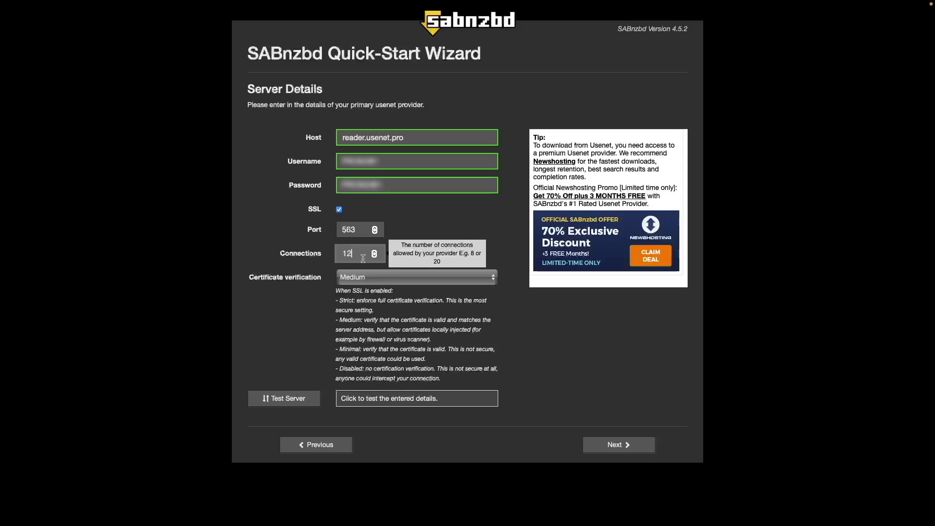
left_click(370, 277)
left_click(372, 286)
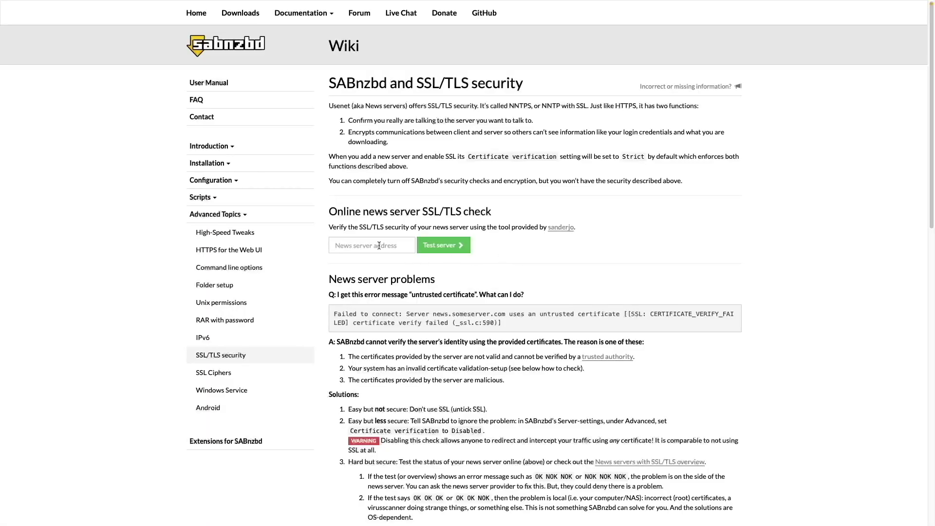
Step: Run the wiki's online SSL/TLS server check on reader.usenet.pro
left_click(380, 244)
type("reader.usenet.pro")
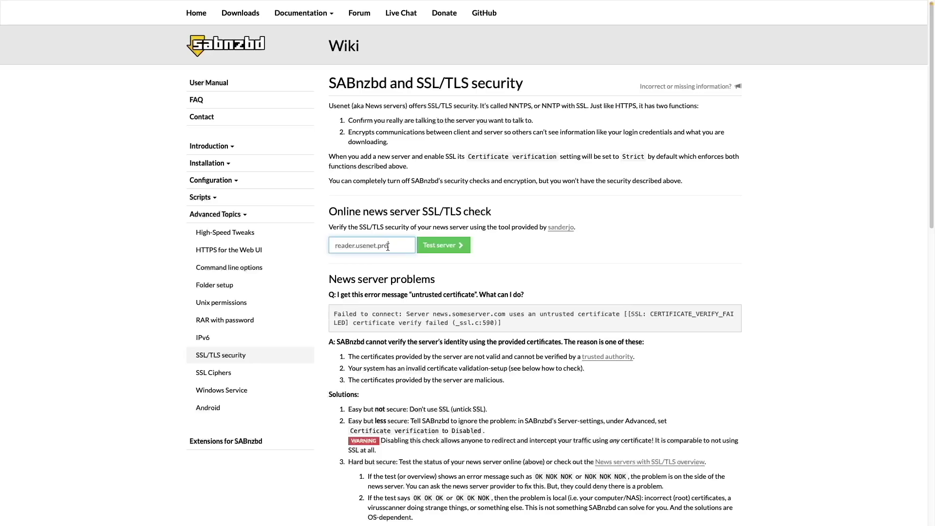
left_click(438, 245)
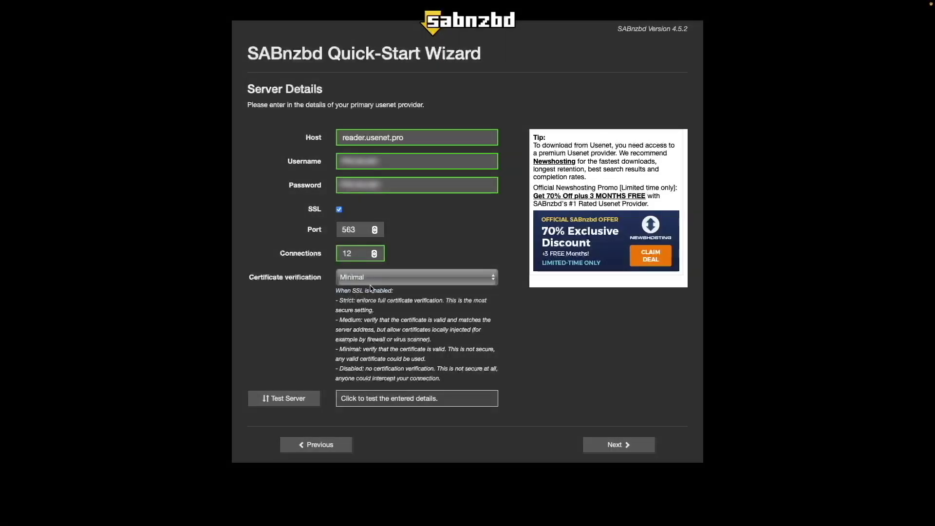
Step: Test the server connection successfully, complete the wizard and go to SABnzbd's main page
left_click(314, 399)
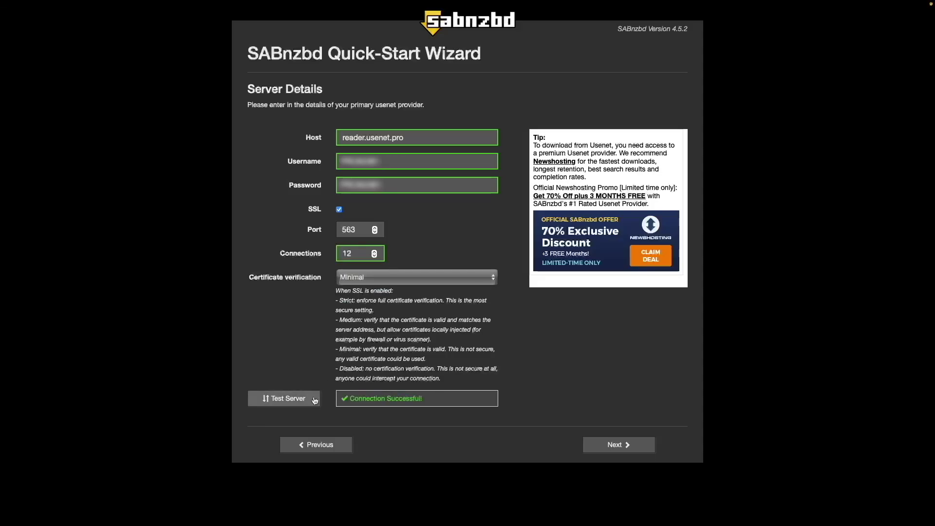
left_click(603, 447)
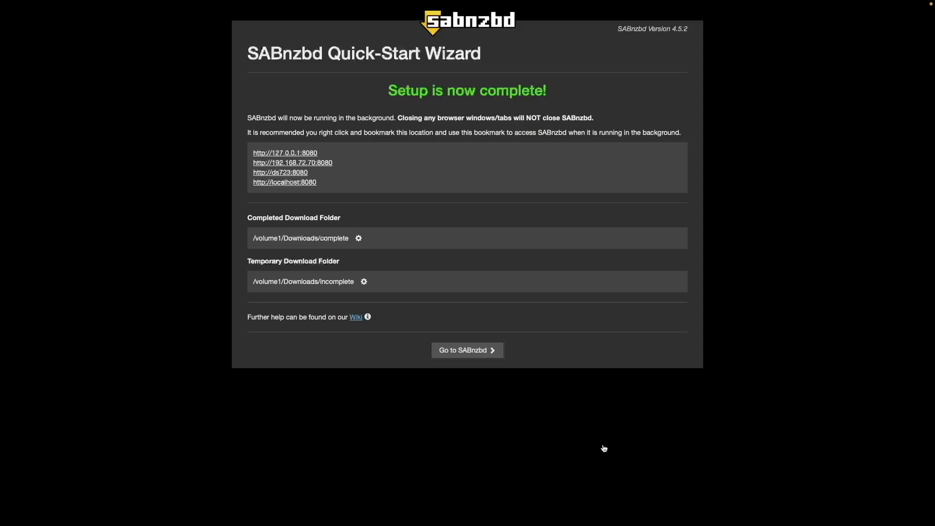
left_click(482, 351)
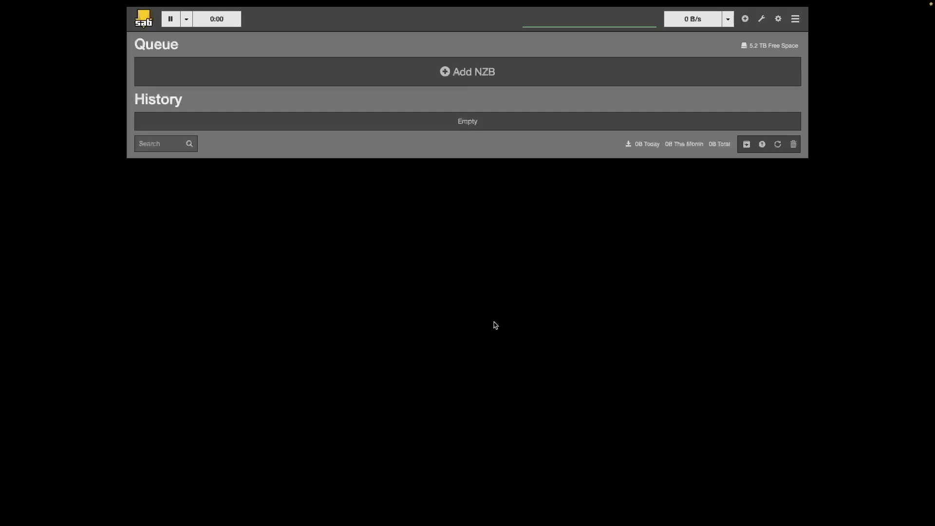
Step: Set the SABnzbd movies category's folder to 'movies' and save the categories
left_click(778, 19)
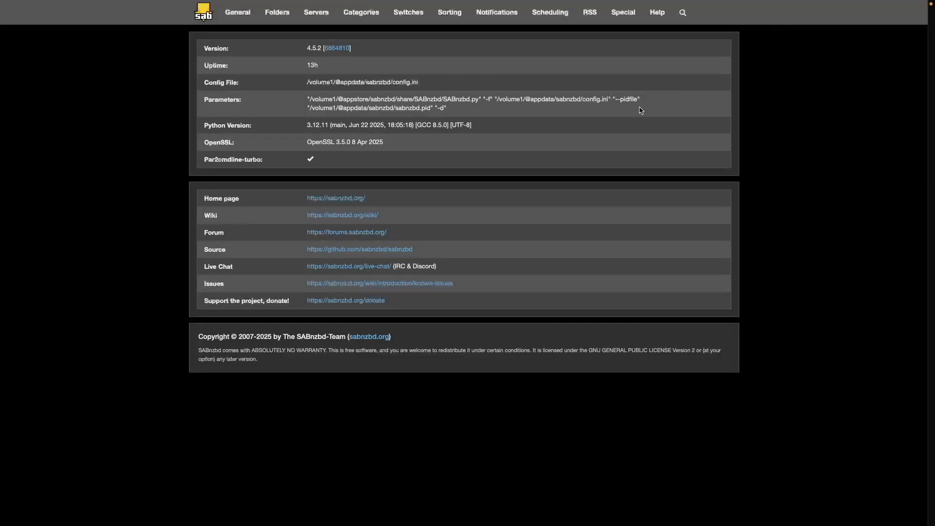
left_click(376, 18)
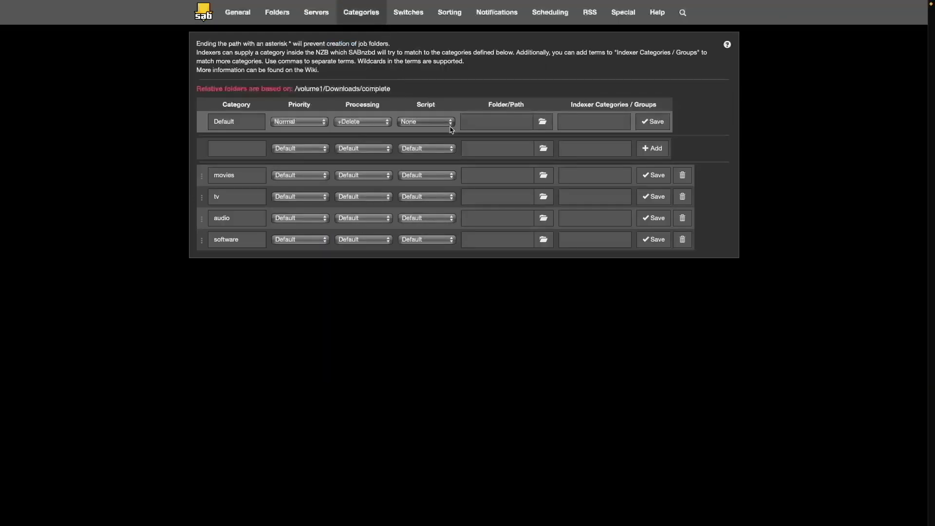
left_click(479, 173)
type("movies")
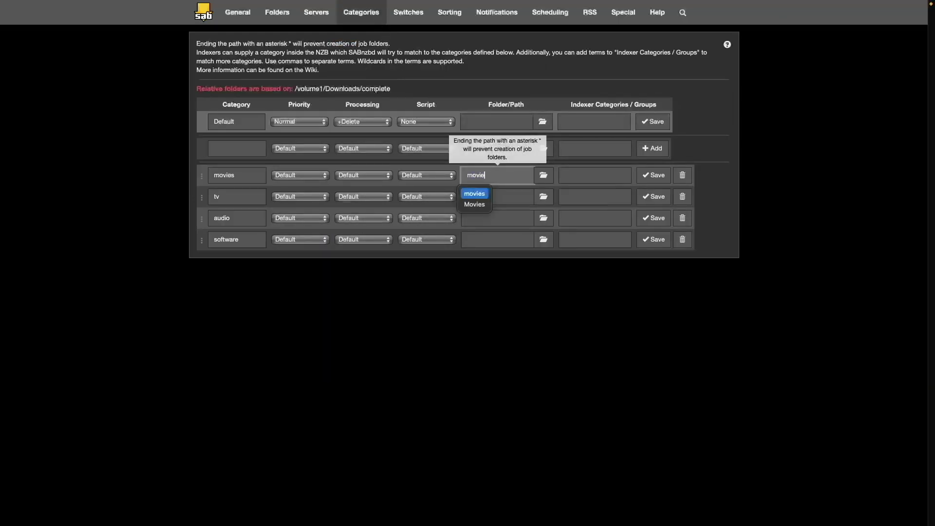
key("Tab")
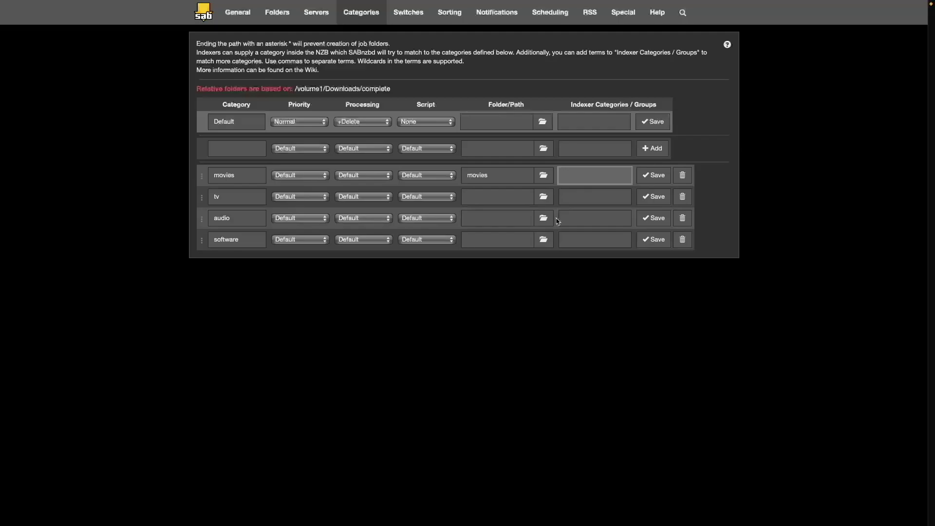
left_click(661, 176)
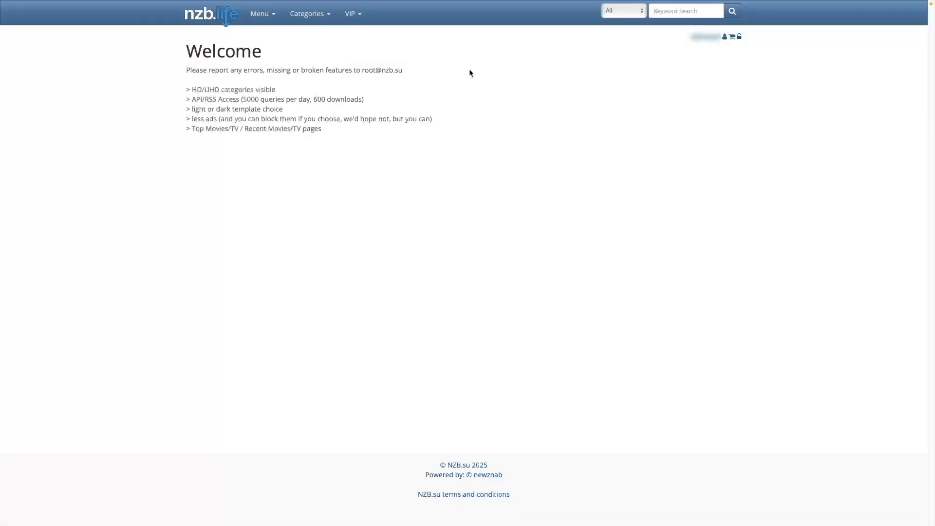
Step: Search the NZB.su indexer for 'africa screams'
left_click(656, 9)
type("africa screams")
key("Return")
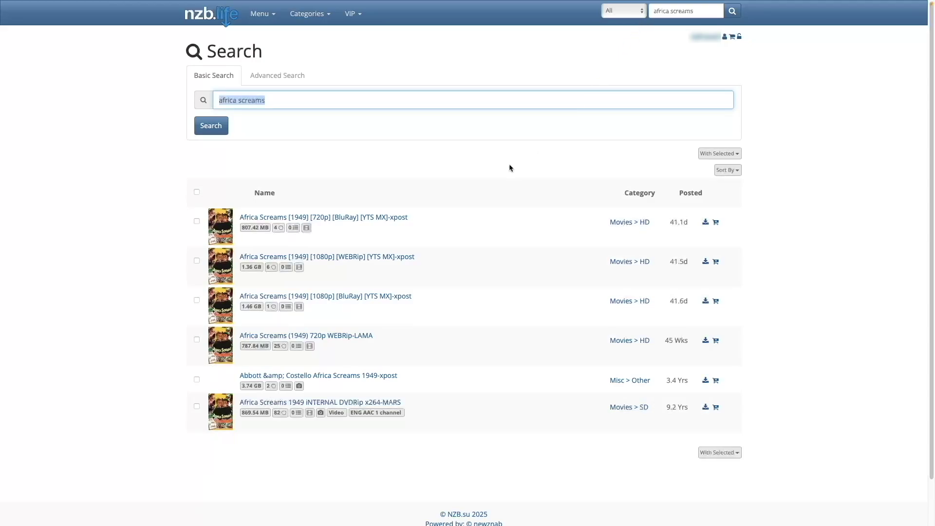
Step: Download the first result's NZB, then bring up SABnzbd's Add NZB form
left_click(706, 223)
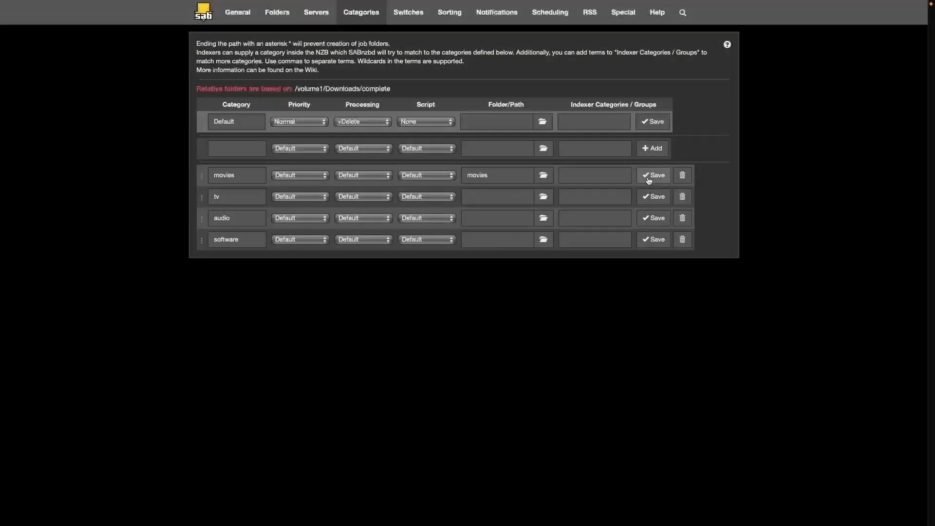
left_click(208, 16)
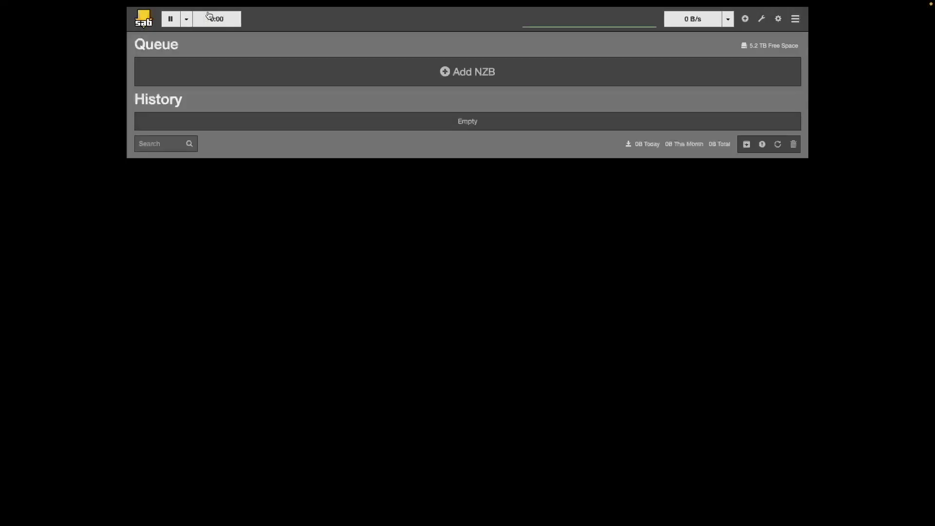
left_click(446, 74)
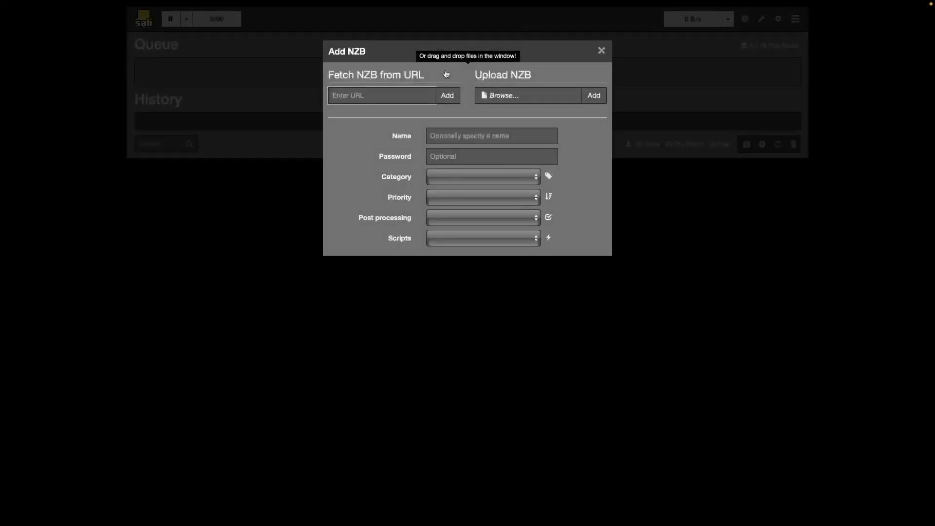
Step: Upload the Africa.Screams NZB file, set its category to movies, and add it to the queue
left_click(491, 95)
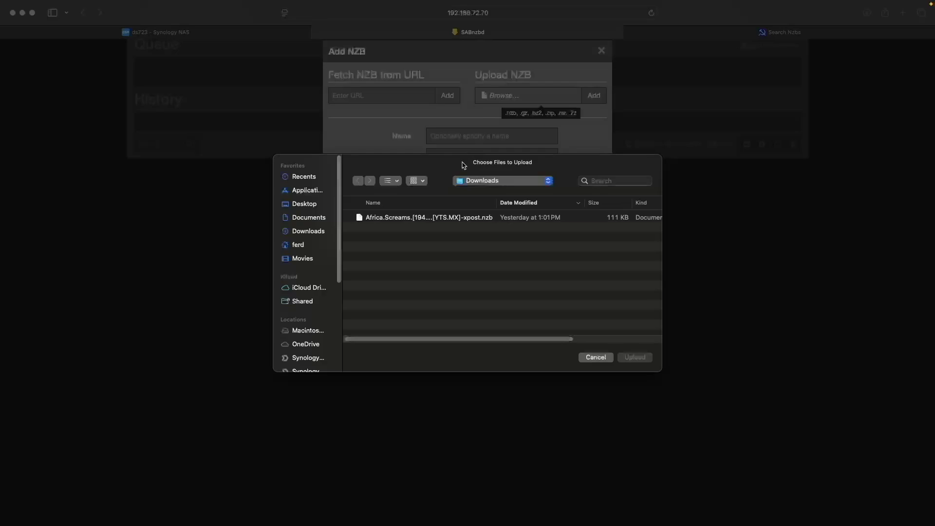
left_click(452, 219)
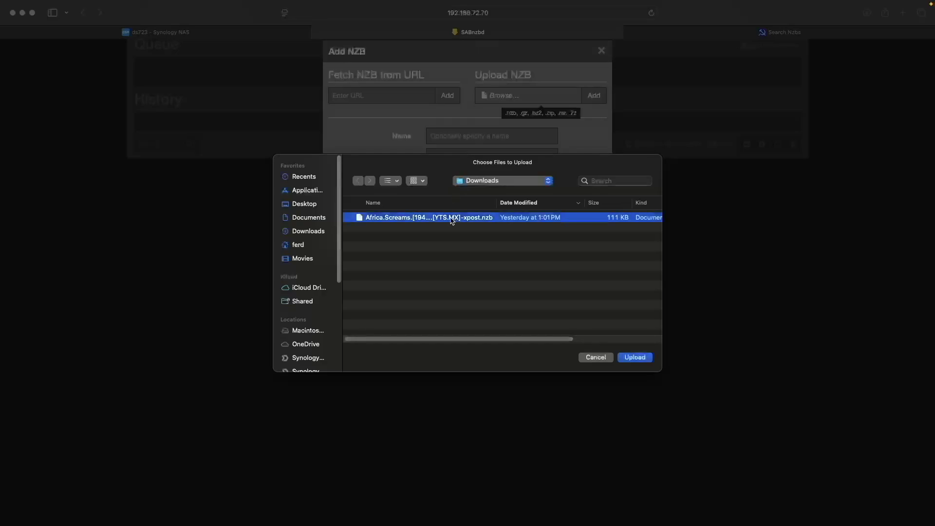
left_click(635, 358)
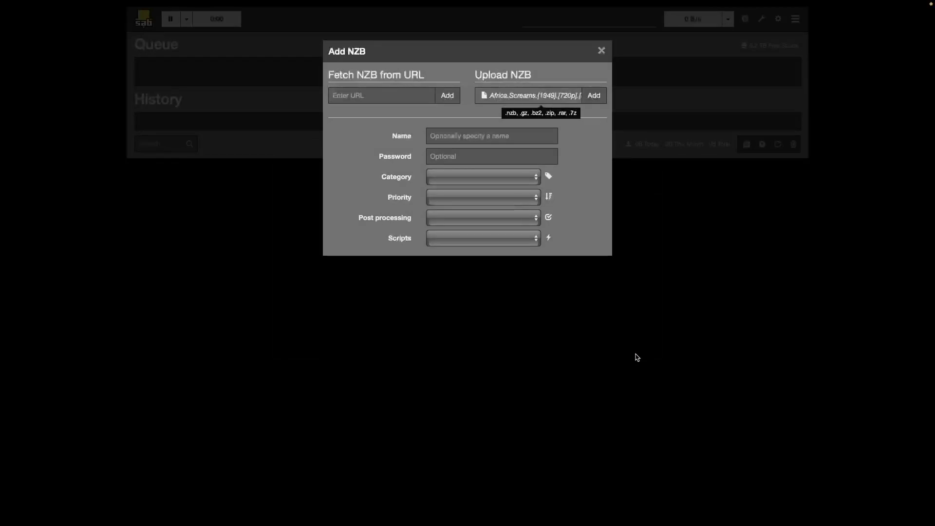
left_click(496, 177)
left_click(497, 196)
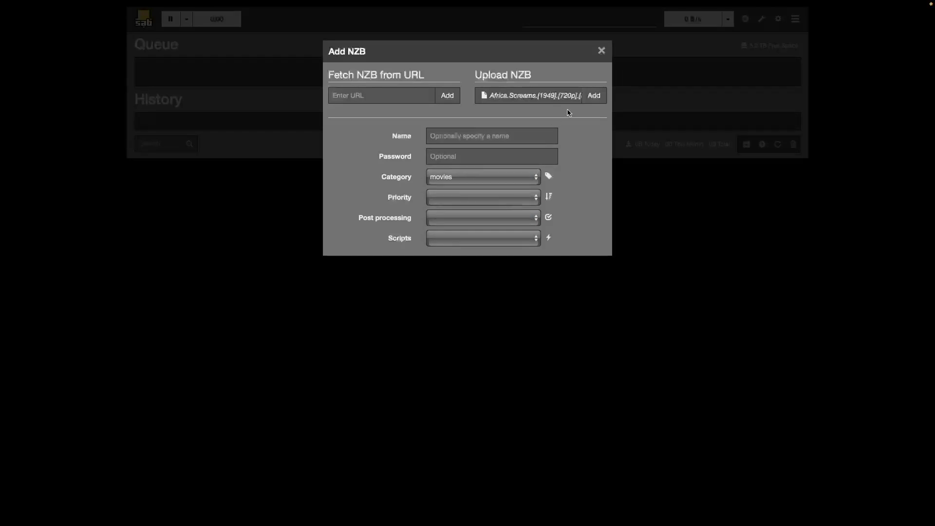
left_click(594, 95)
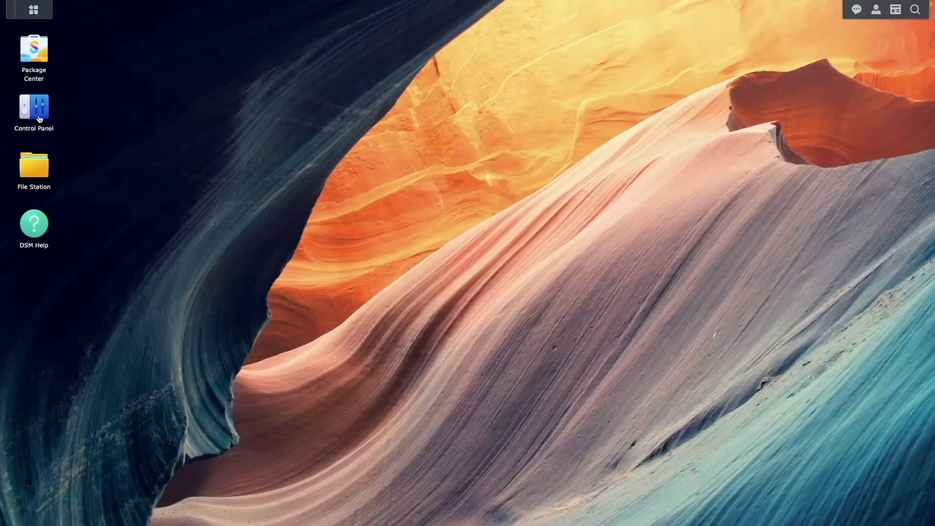
Step: Grant system user sc-jellyfin Read/Write on the Downloads shared folder, save, and close Control Panel
left_click(39, 119)
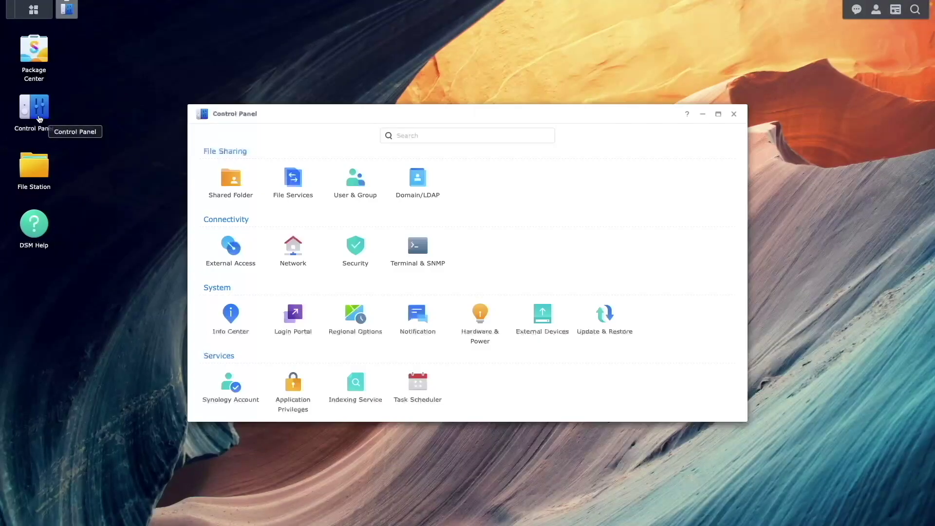
left_click(225, 181)
left_click(328, 199)
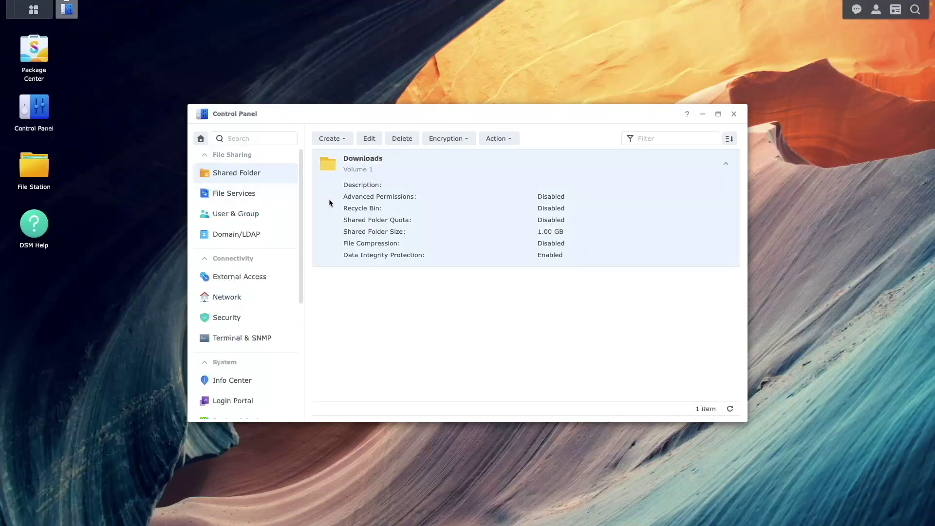
left_click(370, 139)
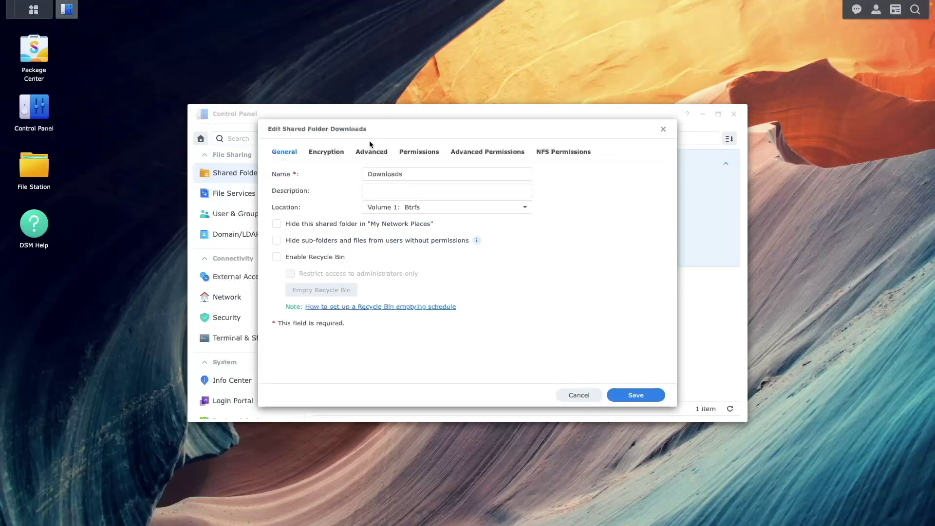
left_click(412, 152)
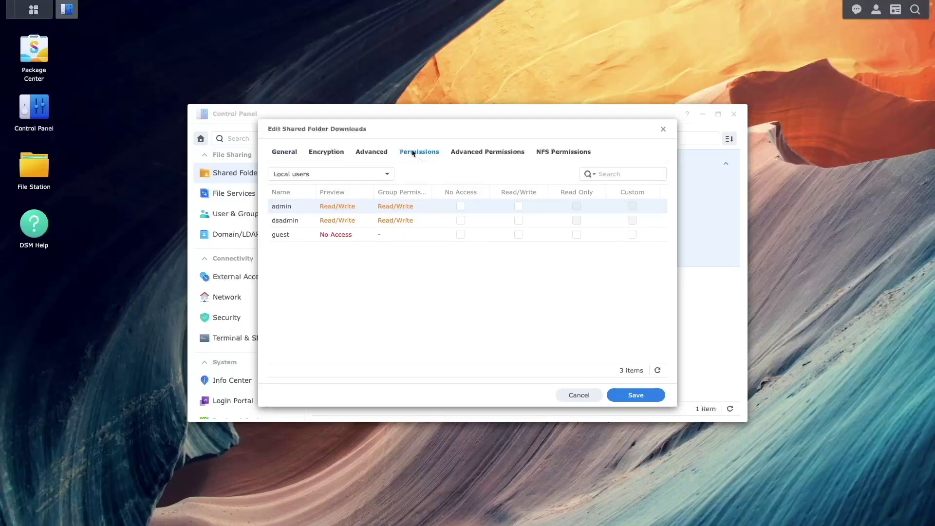
left_click(388, 175)
left_click(366, 191)
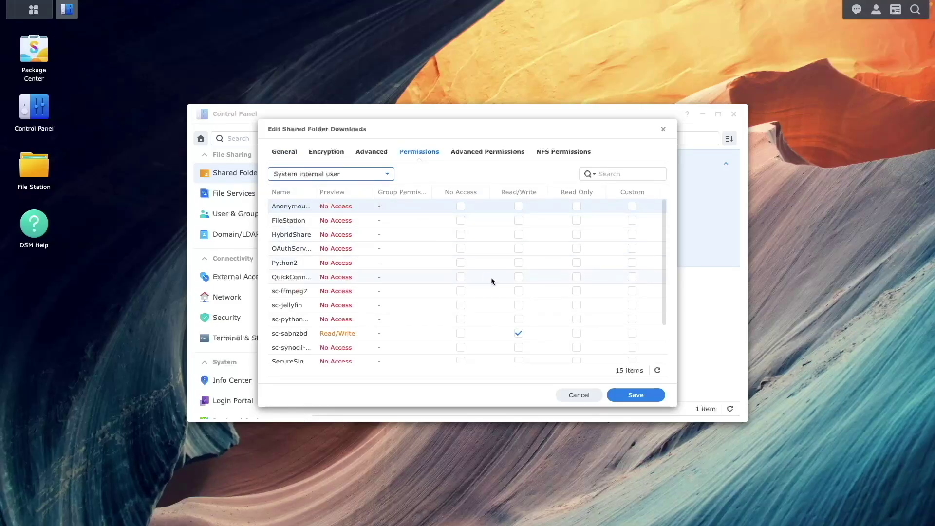
left_click(518, 305)
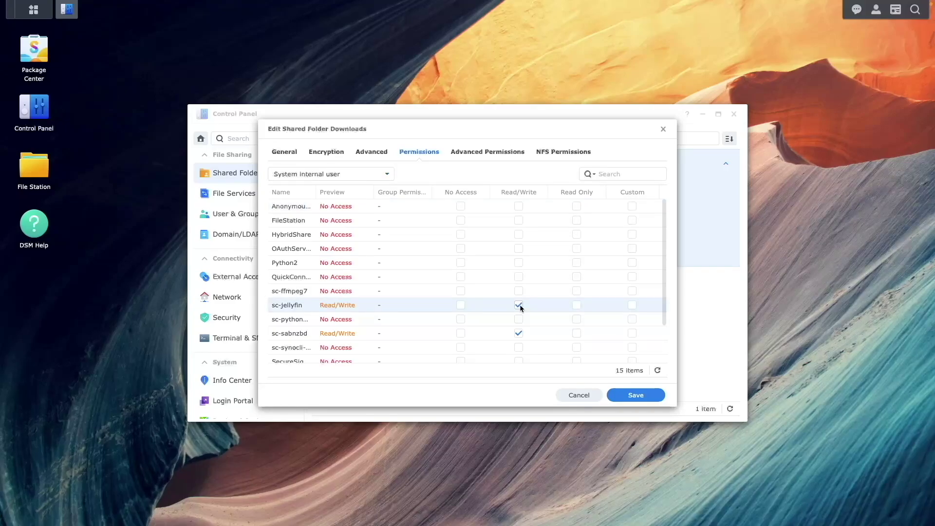
left_click(615, 394)
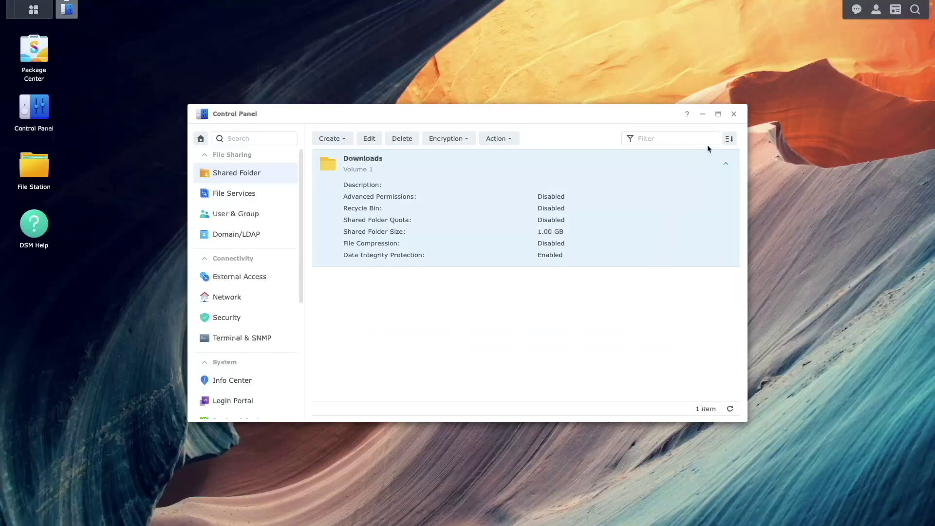
left_click(734, 113)
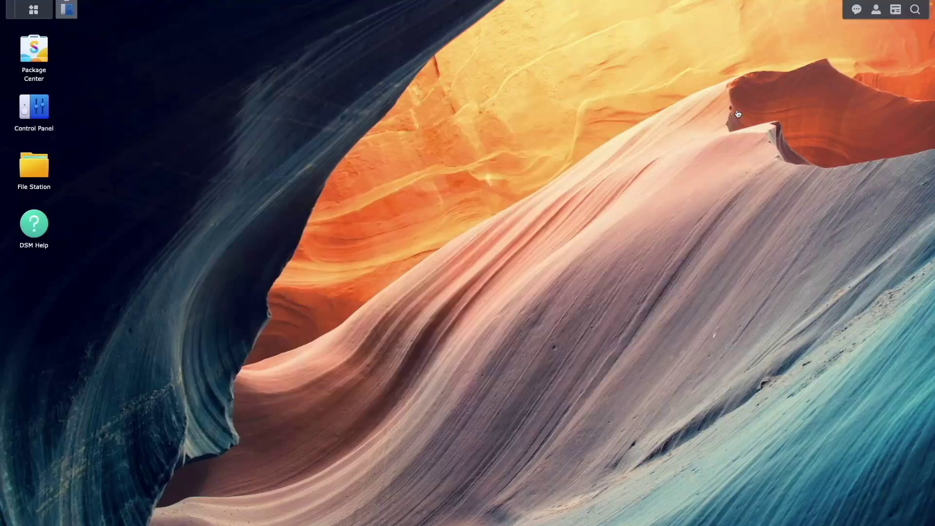
Step: Launch Jellyfin from the DSM main menu and keep English as the setup language
left_click(39, 18)
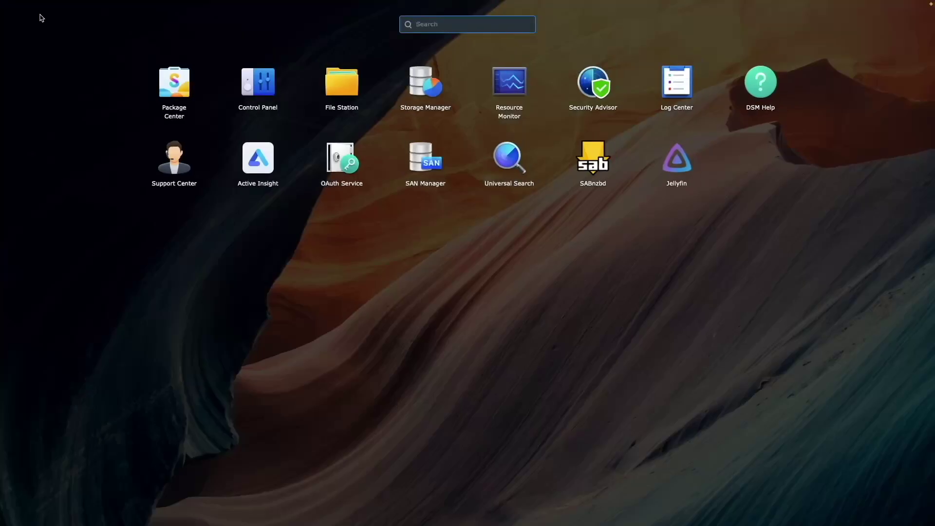
left_click(676, 158)
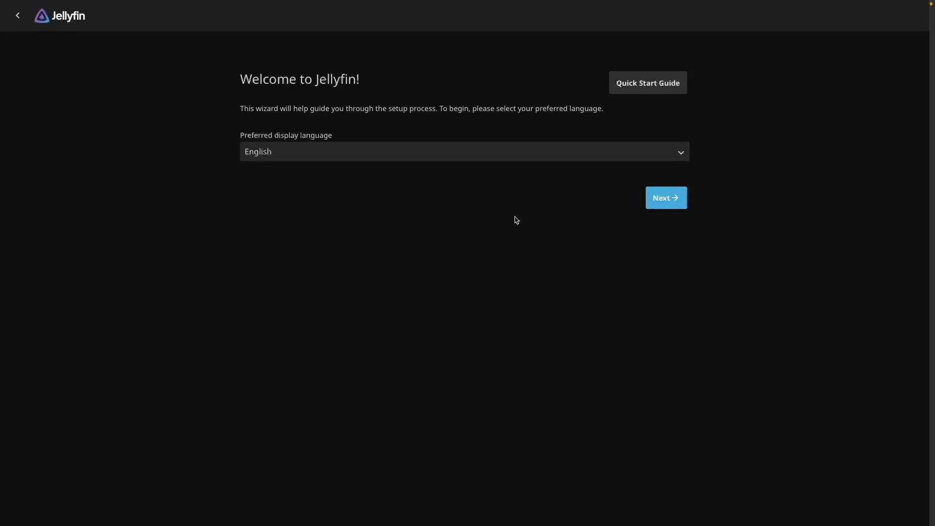
left_click(651, 201)
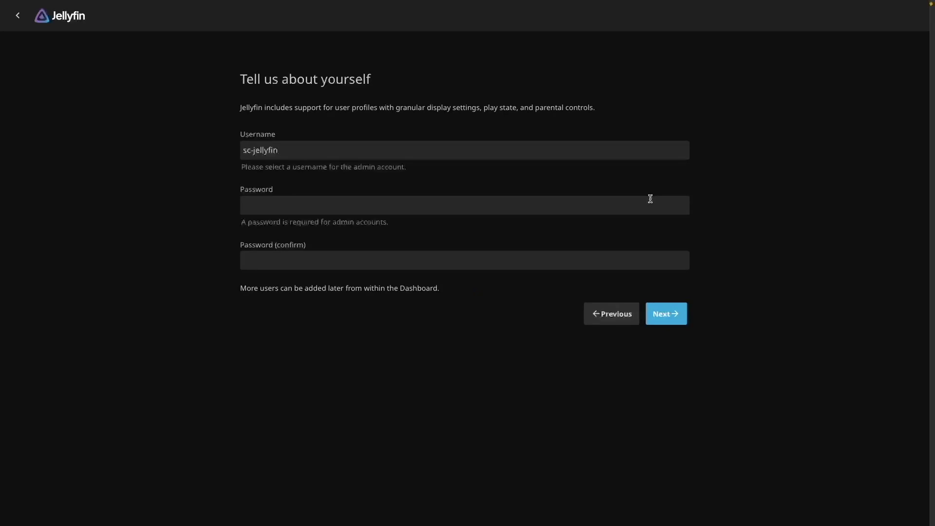
Step: Replace the prefilled username, enter and confirm the administrator password, and submit
left_click(408, 153)
key("ctrl+BackSpace")
key("ctrl+BackSpace")
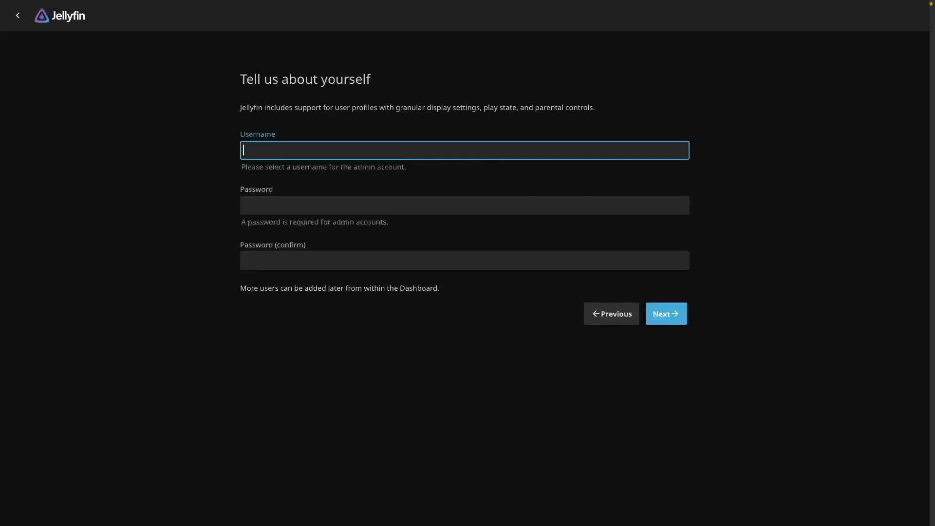
type("jfadmin")
key("Tab")
type("p")
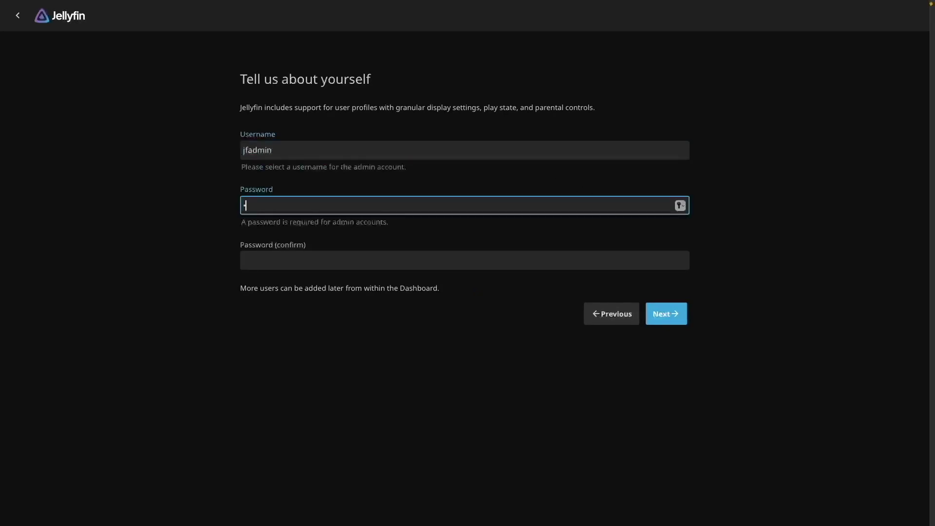
type("assword123")
key("Tab")
type("pa")
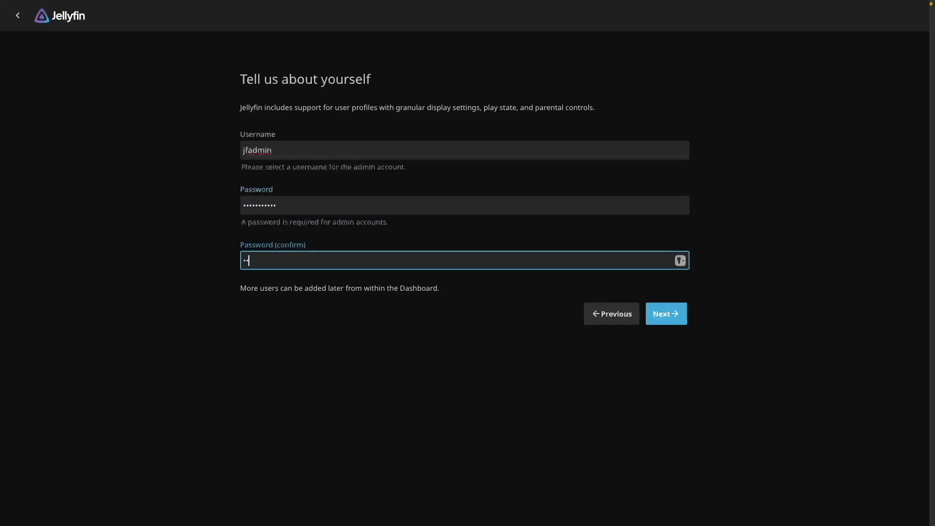
type("ssword123")
left_click(655, 313)
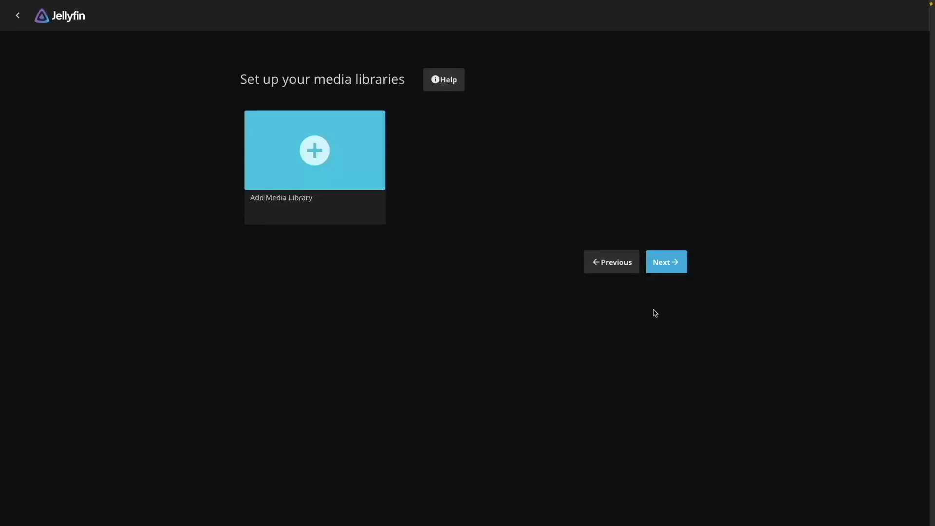
Step: Create a Movies-type library using the folder /volume1/Downloads/complete/movies and save it
left_click(327, 161)
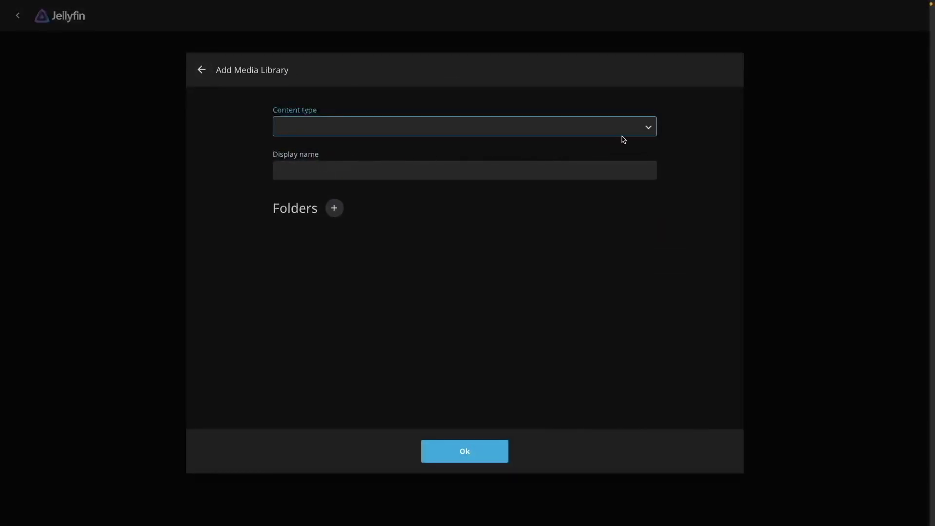
left_click(647, 132)
left_click(632, 134)
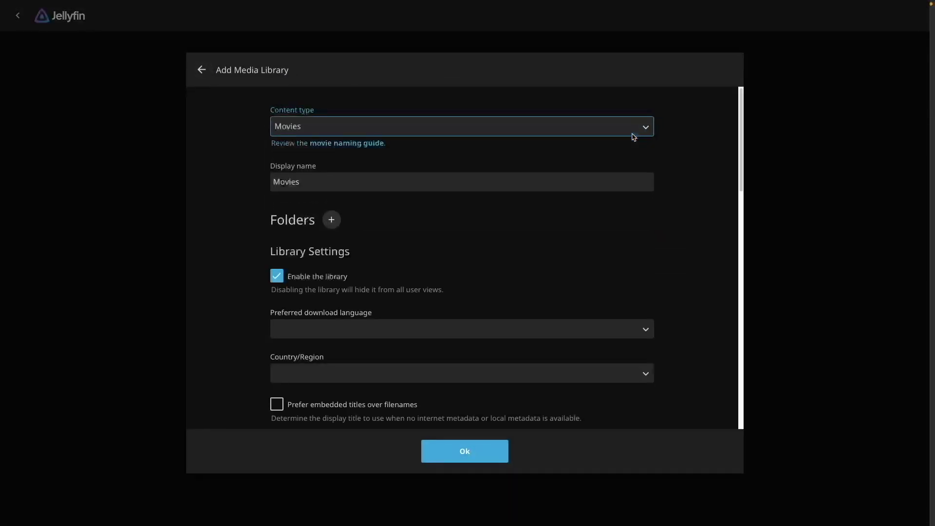
left_click(332, 220)
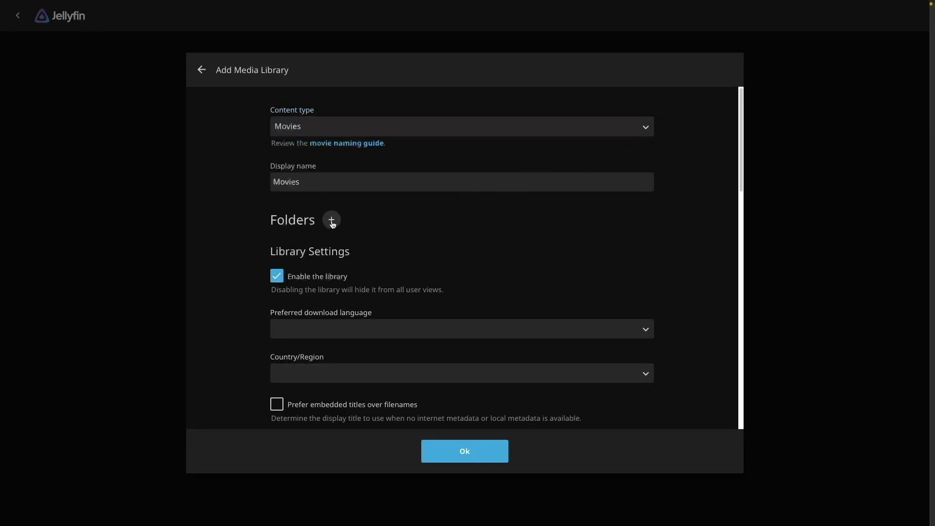
scroll(333, 224, "down", 5)
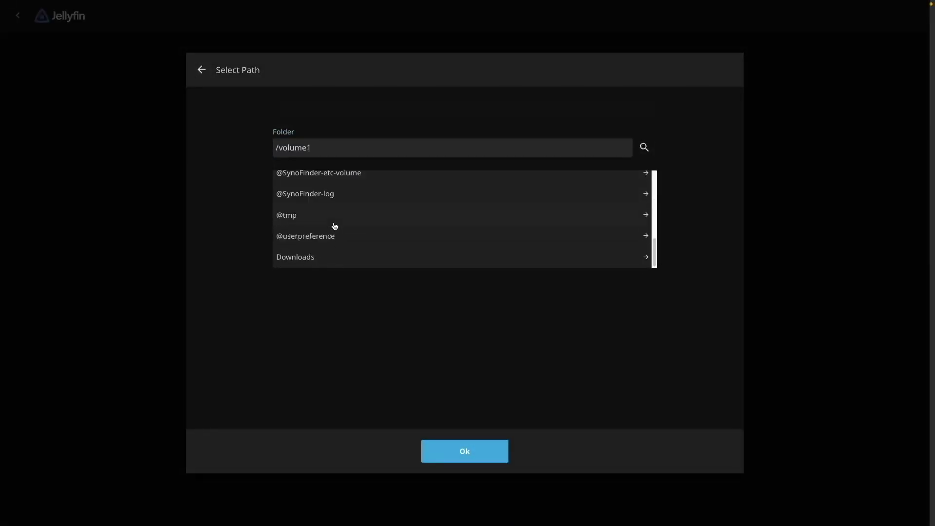
left_click(328, 259)
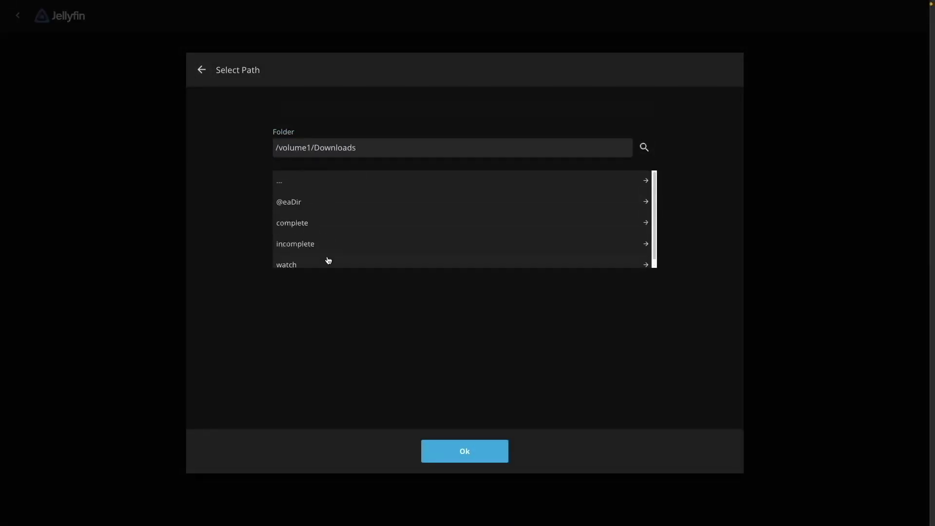
left_click(317, 219)
left_click(301, 204)
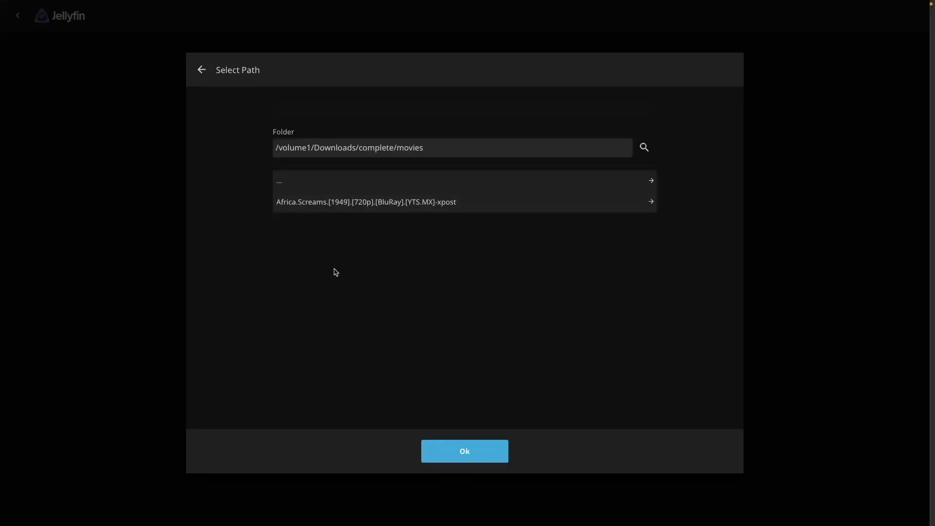
left_click(493, 447)
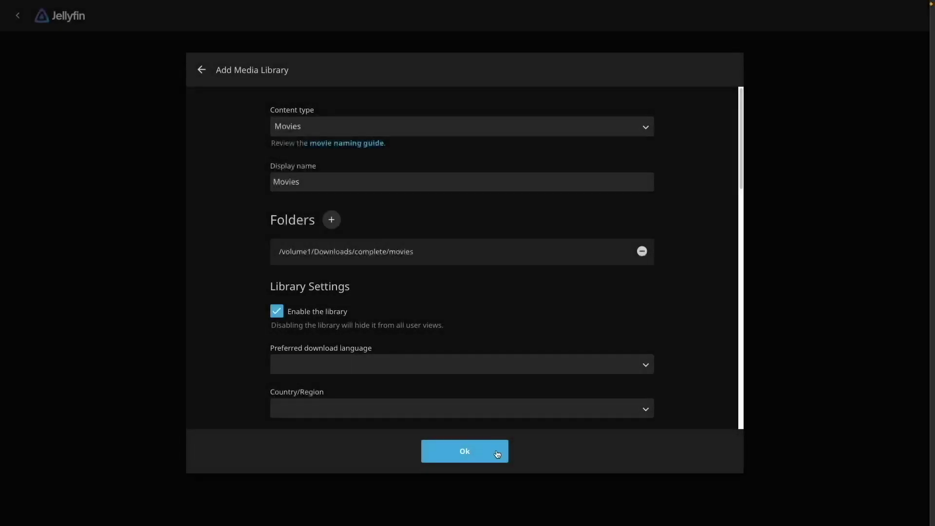
left_click(497, 454)
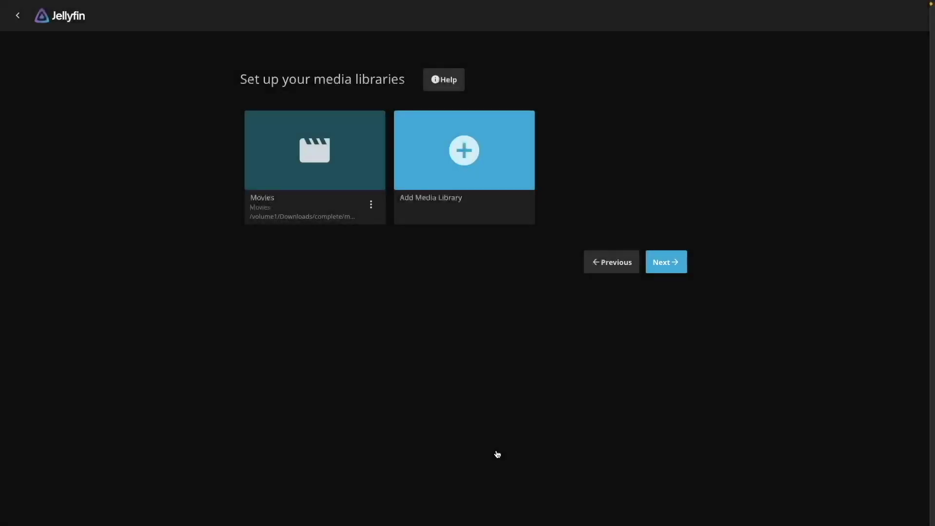
Step: Finish the wizard with default metadata settings and sign in with the administrator username and password
left_click(670, 270)
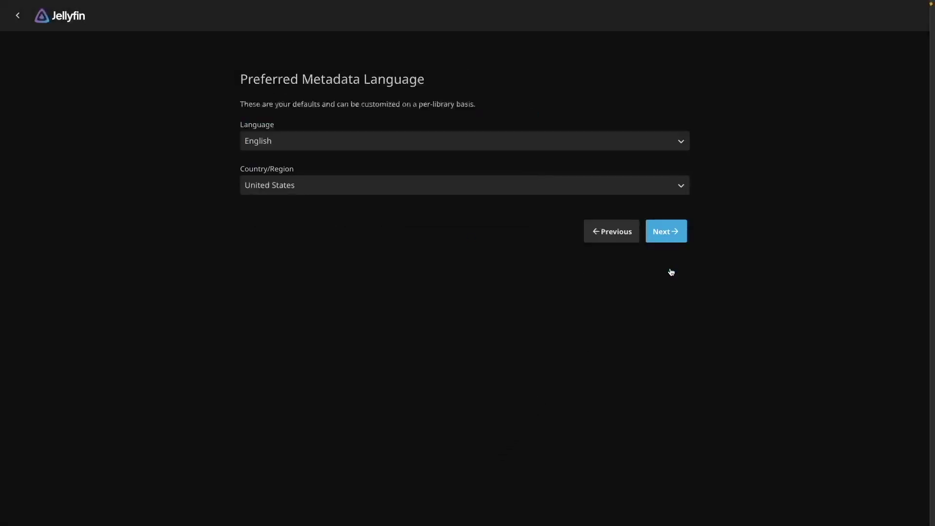
left_click(671, 239)
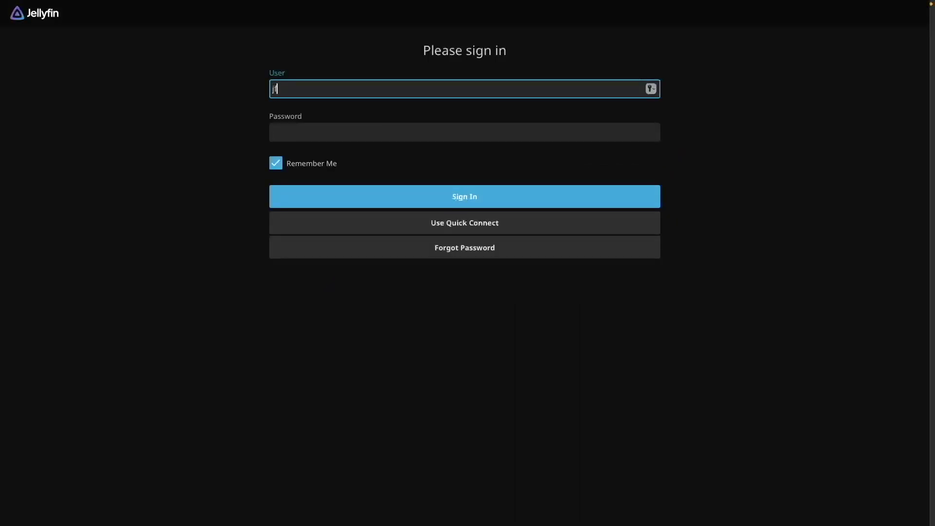
type("jfadmin")
key("Tab")
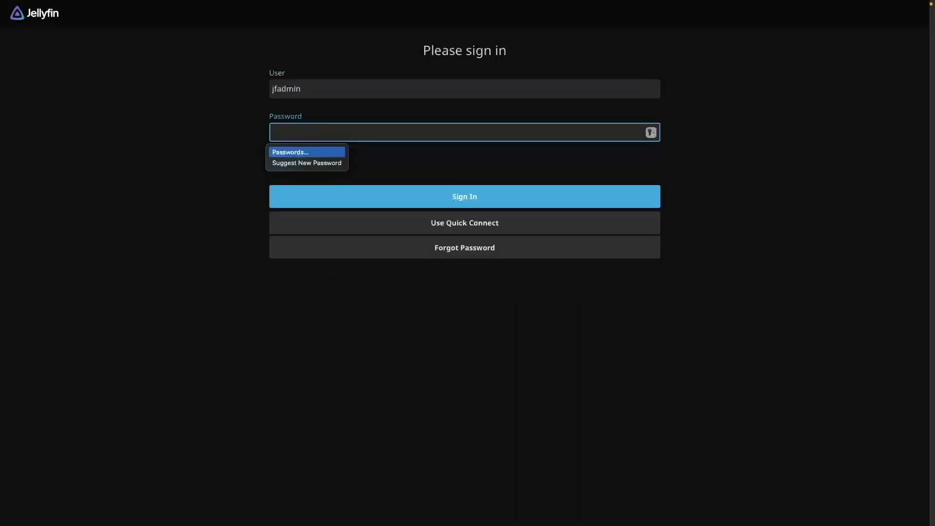
type("password1234")
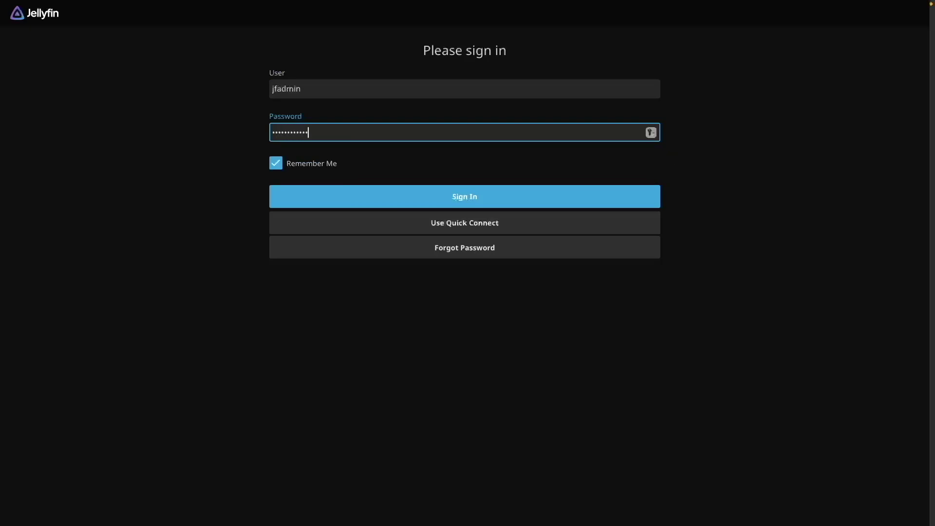
left_click(623, 204)
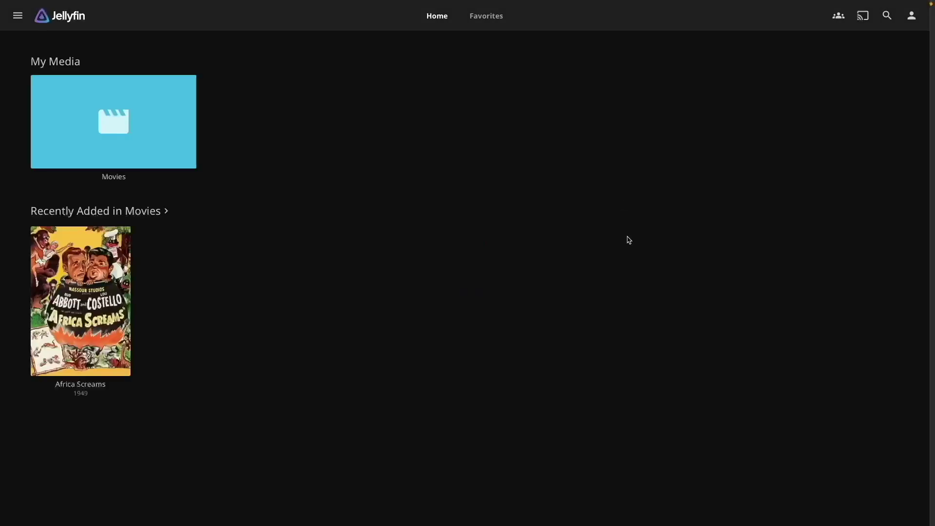
Step: Open the Africa Screams (1949) poster under Recently Added in Movies
left_click(107, 309)
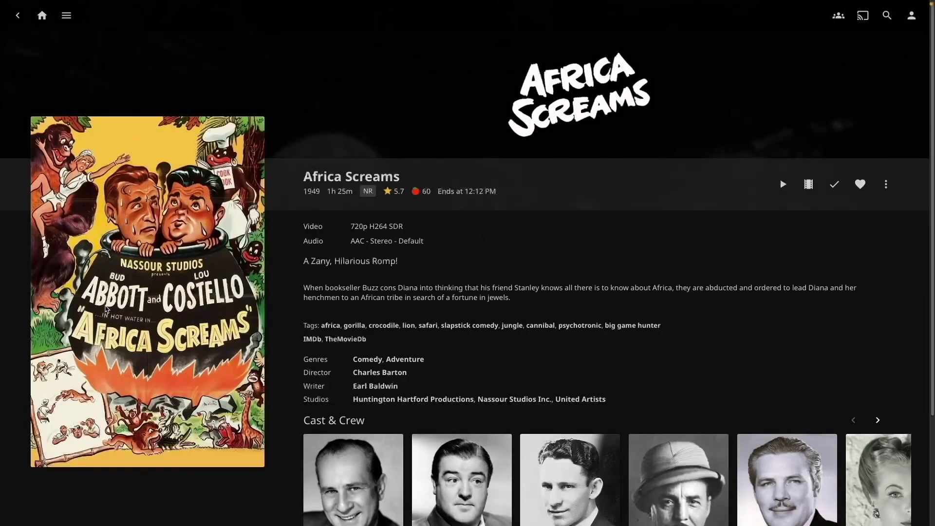